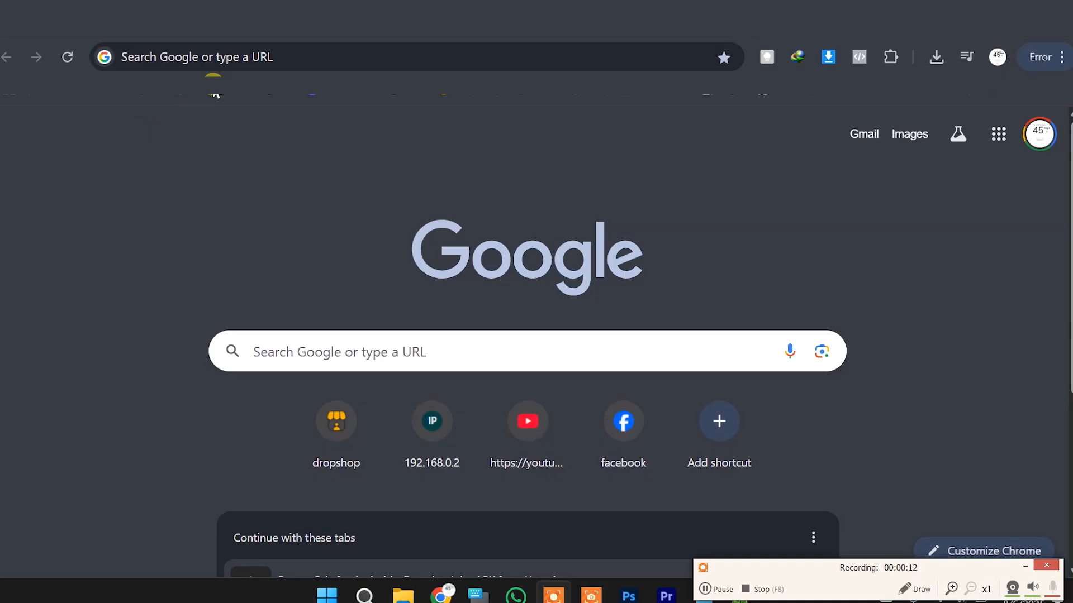
# Search Google for 'etin certificate' to list the etaxnbr.gov.bd e-Return site
pyautogui.click(216, 54)
pyautogui.click(46, 376)
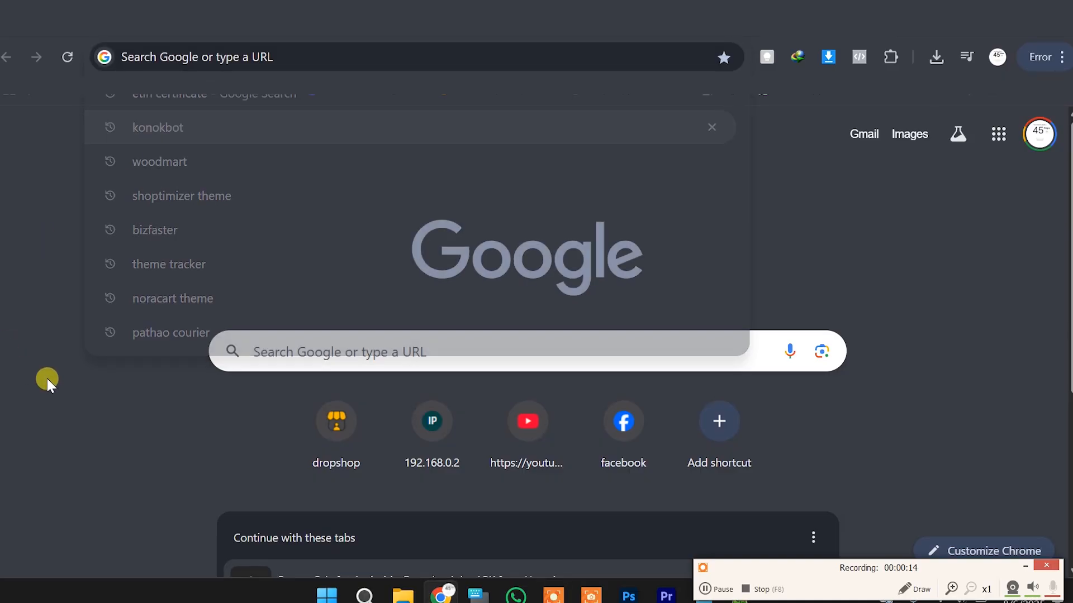
pyautogui.click(206, 52)
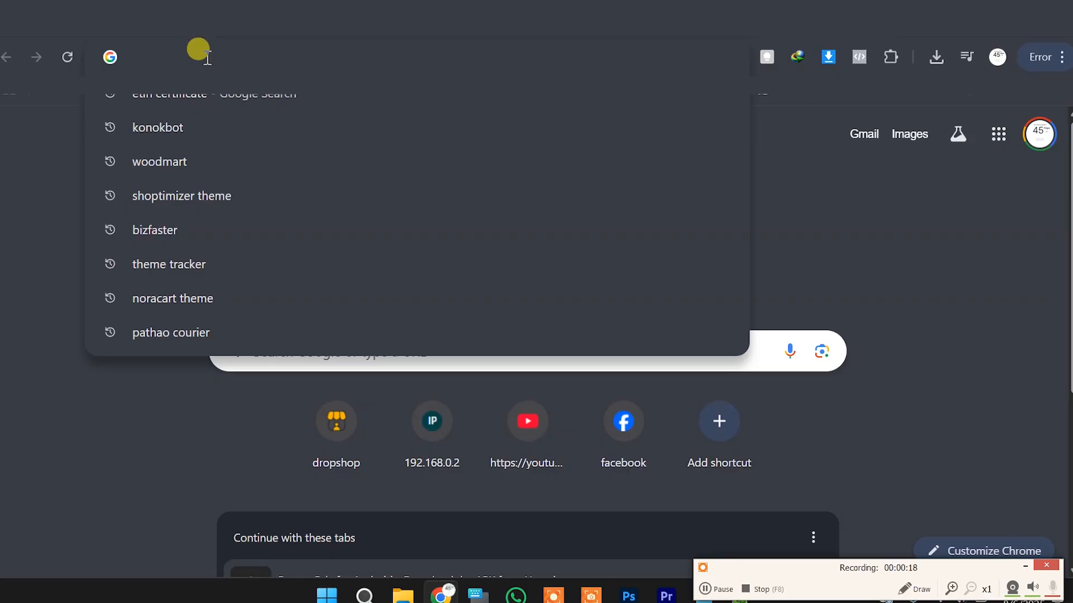
pyautogui.write('etin')
pyautogui.press('Return')
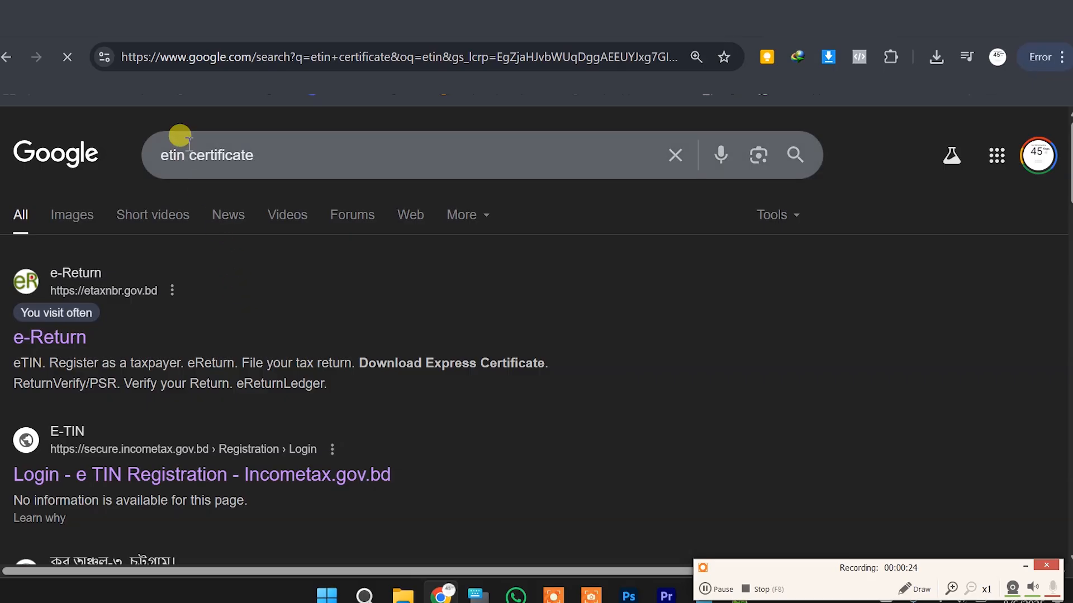
pyautogui.moveTo(189, 148); pyautogui.dragTo(316, 136)
pyautogui.click(312, 136)
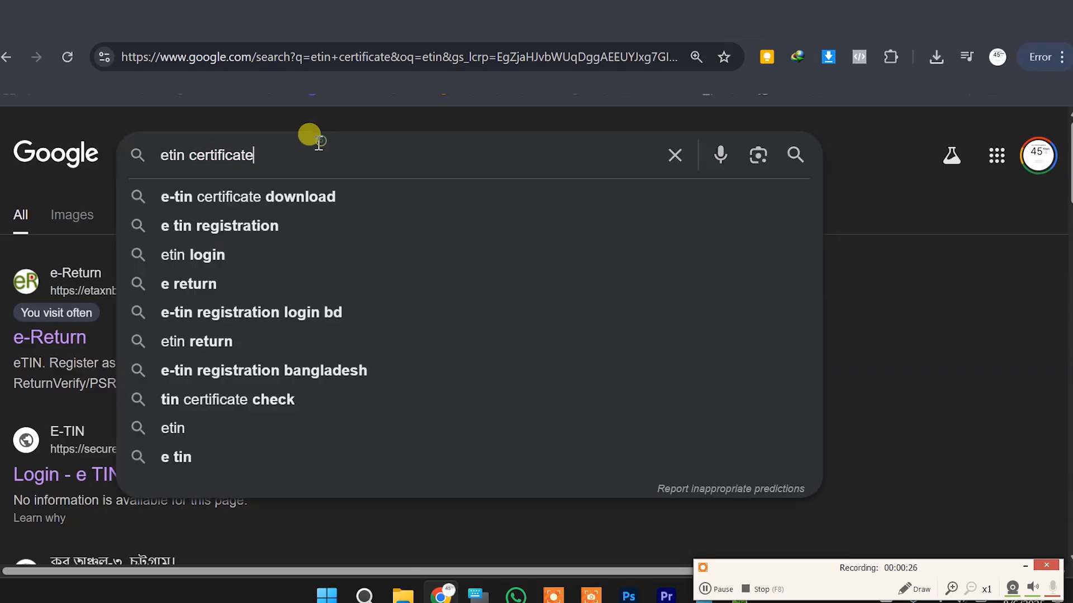
pyautogui.click(905, 233)
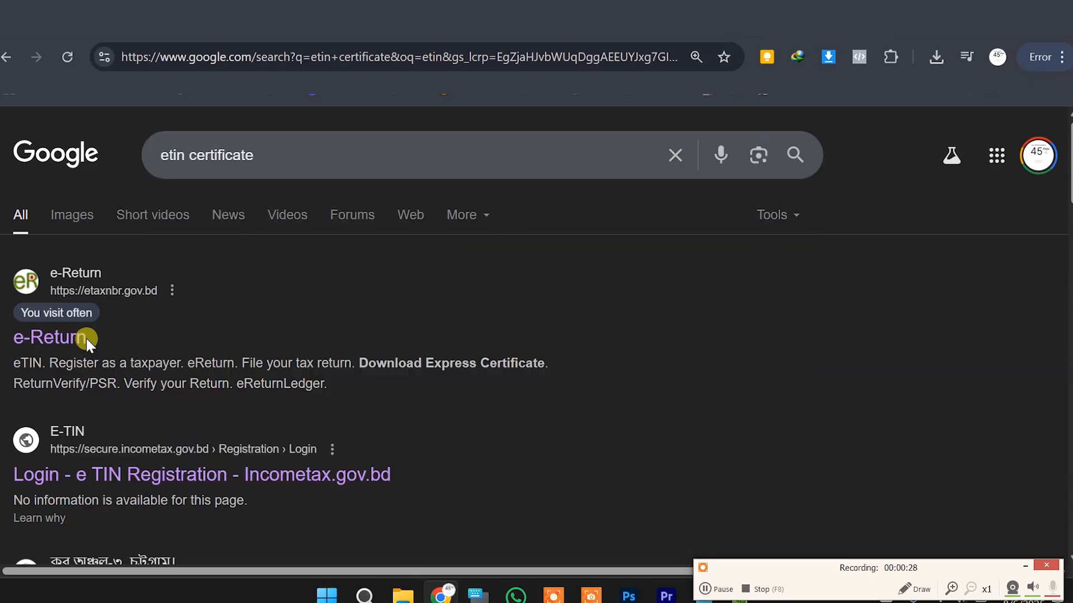
# Open eReturn, choose 'I am not yet registered', and dismiss the biometric mobile notice
pyautogui.click(51, 337)
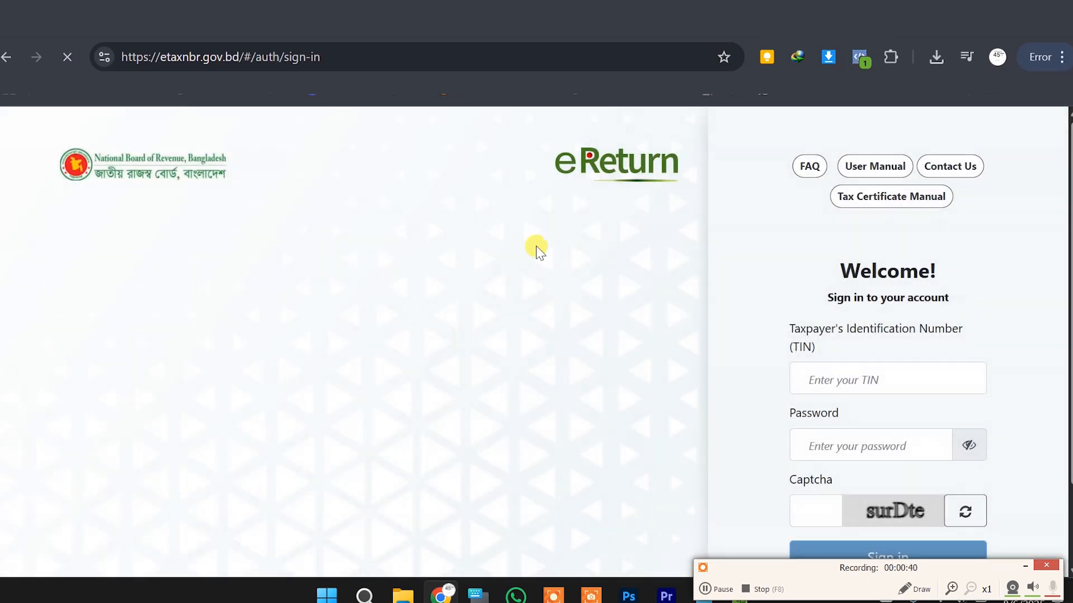
pyautogui.hotkey('alt', 'Left')
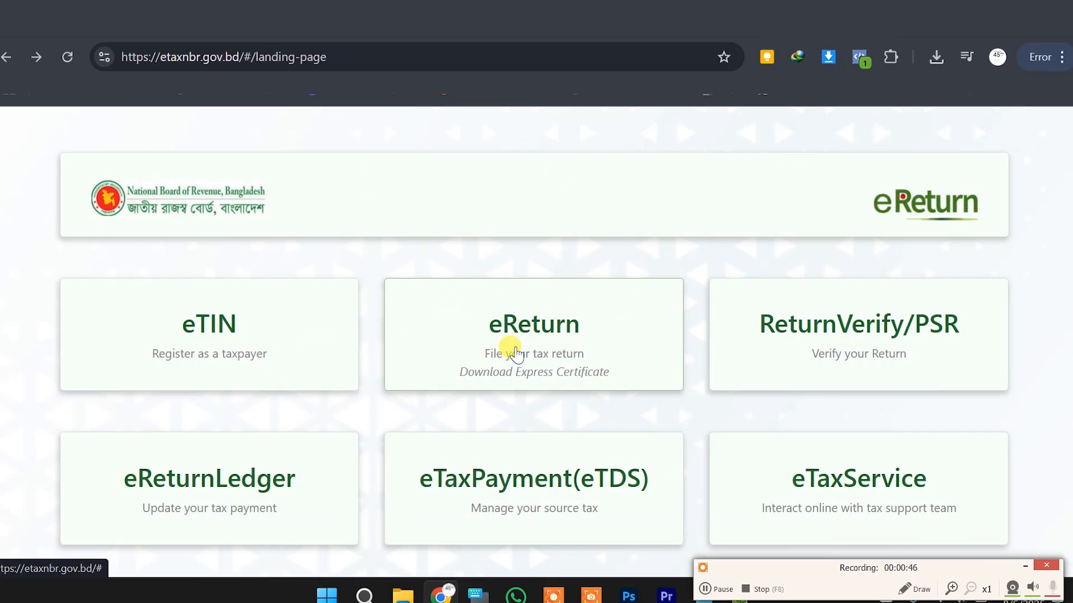
pyautogui.click(527, 342)
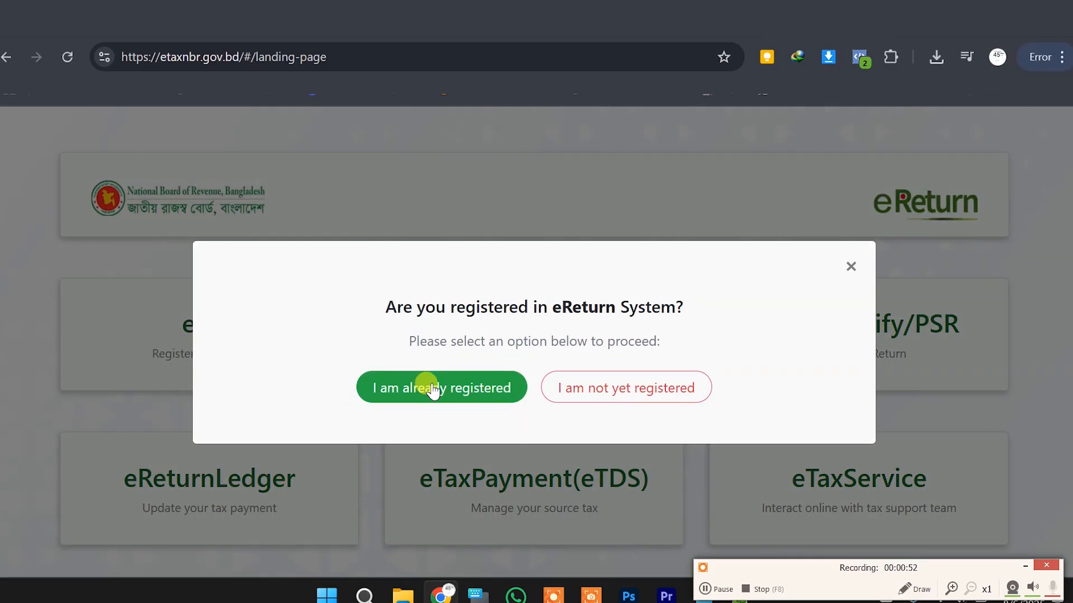
pyautogui.click(618, 397)
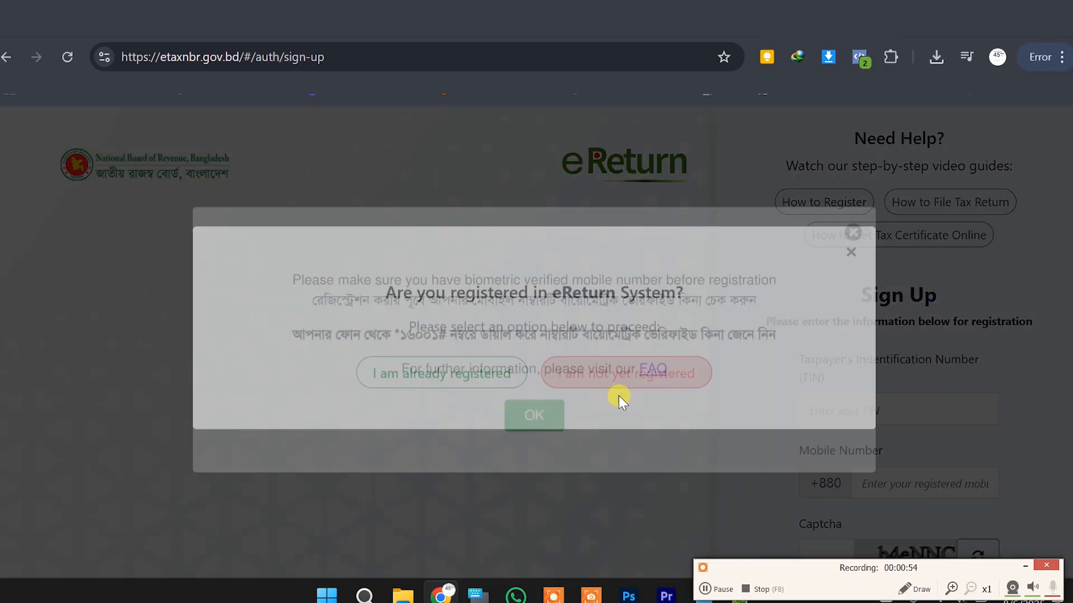
pyautogui.click(519, 420)
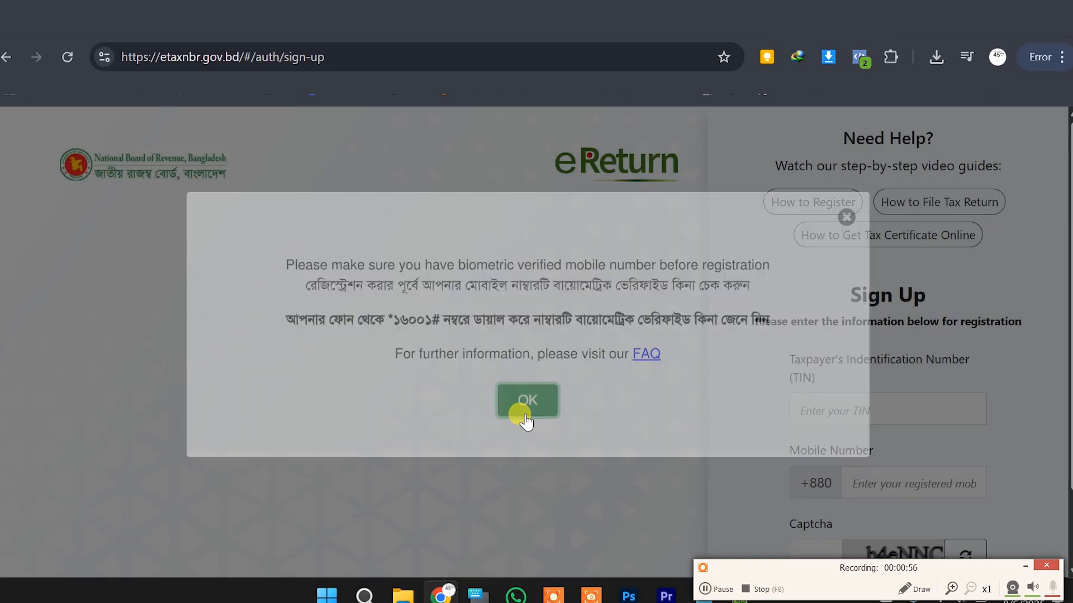
pyautogui.click(878, 418)
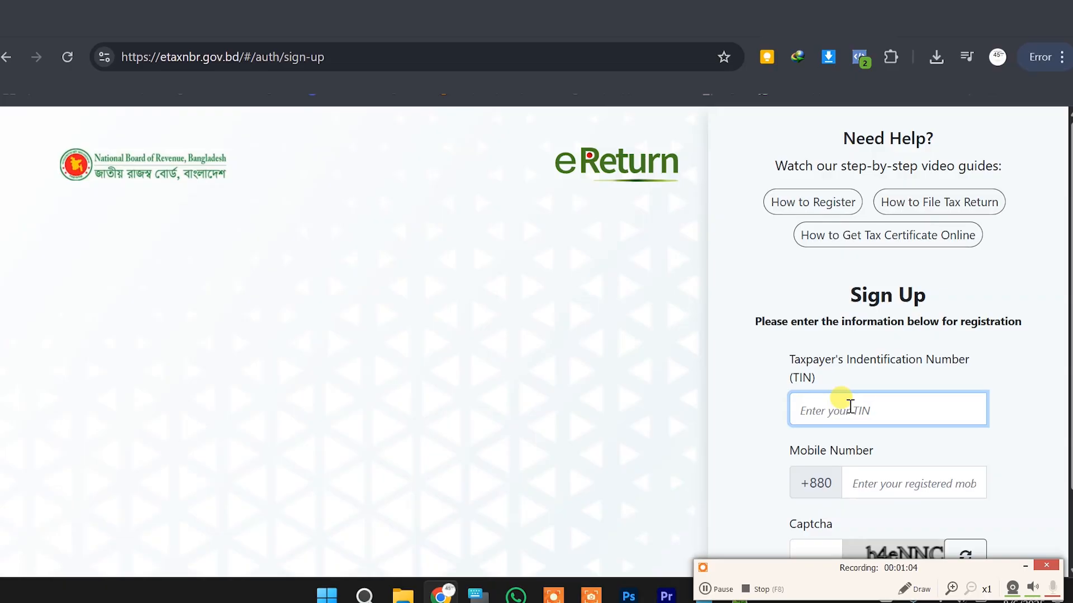
# Copy the TIN from the TIN Certificate tab and paste it into the sign-up TIN field
pyautogui.press('super')
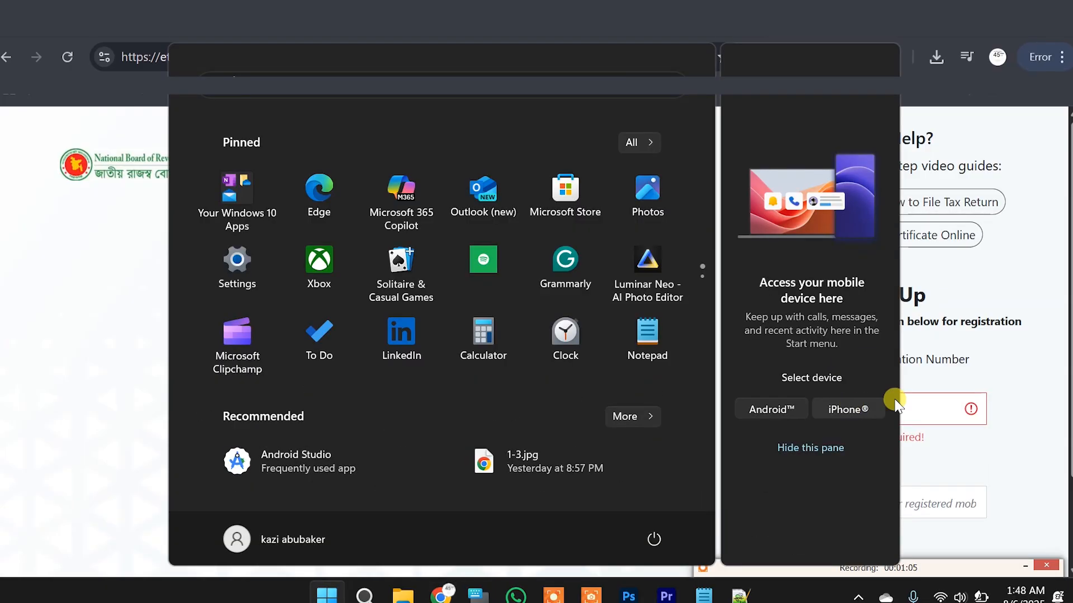
pyautogui.click(942, 407)
pyautogui.hotkey('ctrl', 'v')
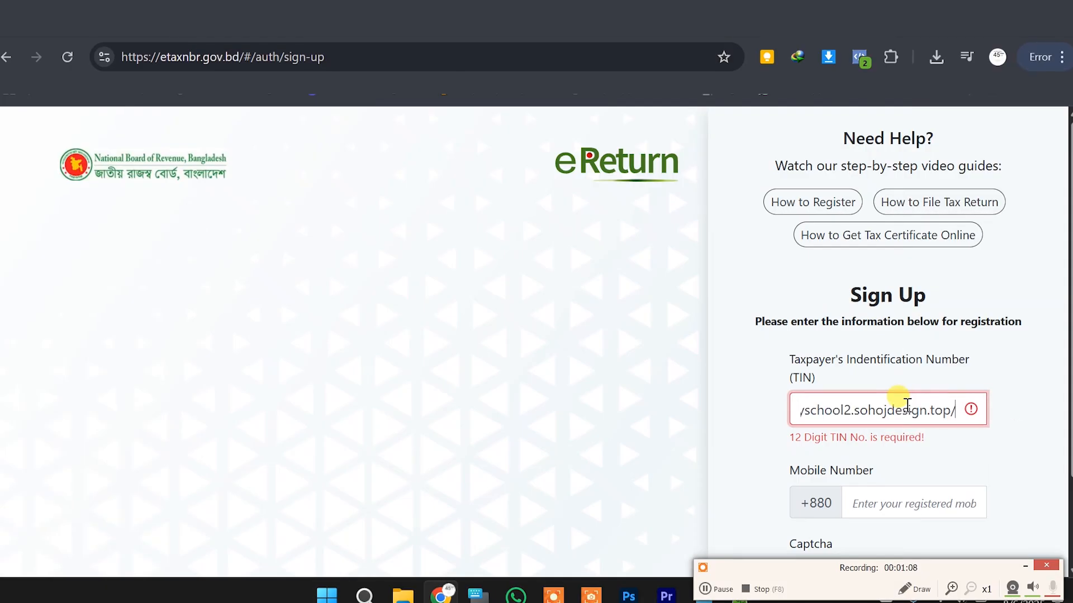
pyautogui.press('BackSpace')
pyautogui.press('BackSpace')
pyautogui.press('BackSpace')
pyautogui.press('BackSpace')
pyautogui.press('BackSpace')
pyautogui.press('BackSpace')
pyautogui.press('BackSpace')
pyautogui.press('BackSpace')
pyautogui.press('BackSpace')
pyautogui.press('BackSpace')
pyautogui.press('BackSpace')
pyautogui.press('BackSpace')
pyautogui.press('BackSpace')
pyautogui.press('BackSpace')
pyautogui.press('BackSpace')
pyautogui.press('BackSpace')
pyautogui.press('BackSpace')
pyautogui.press('BackSpace')
pyautogui.press('BackSpace')
pyautogui.press('BackSpace')
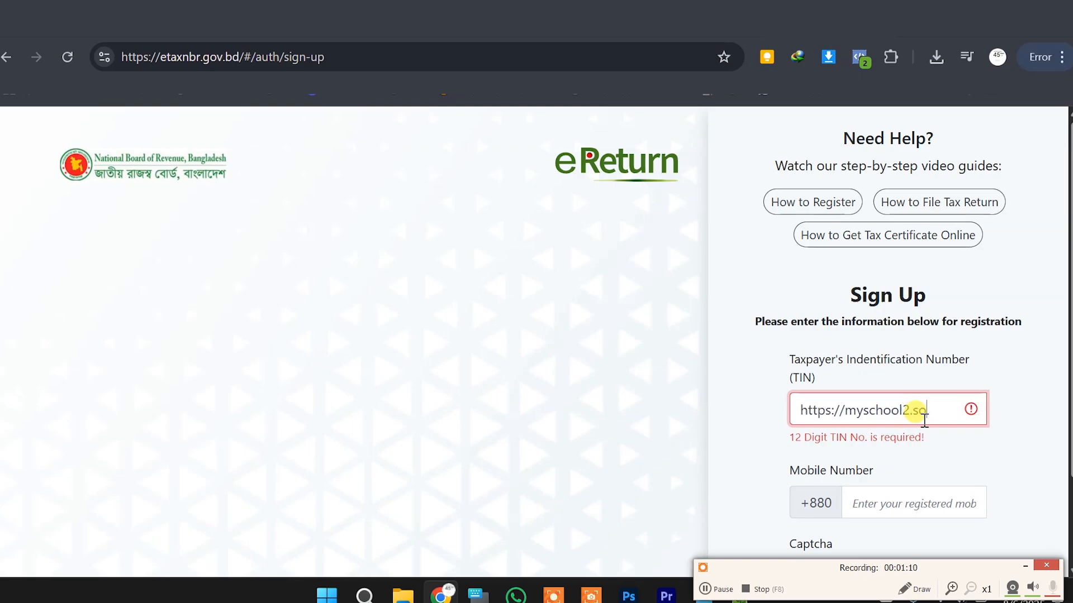
pyautogui.click(391, 22)
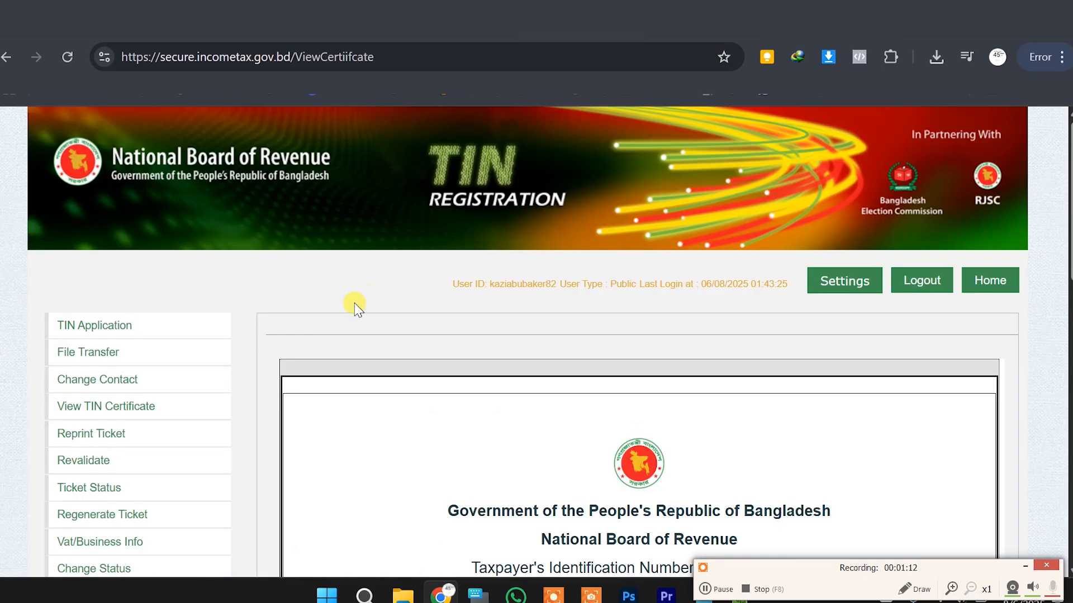
pyautogui.scroll(-3, 496, 388)
pyautogui.moveTo(740, 360); pyautogui.dragTo(604, 350)
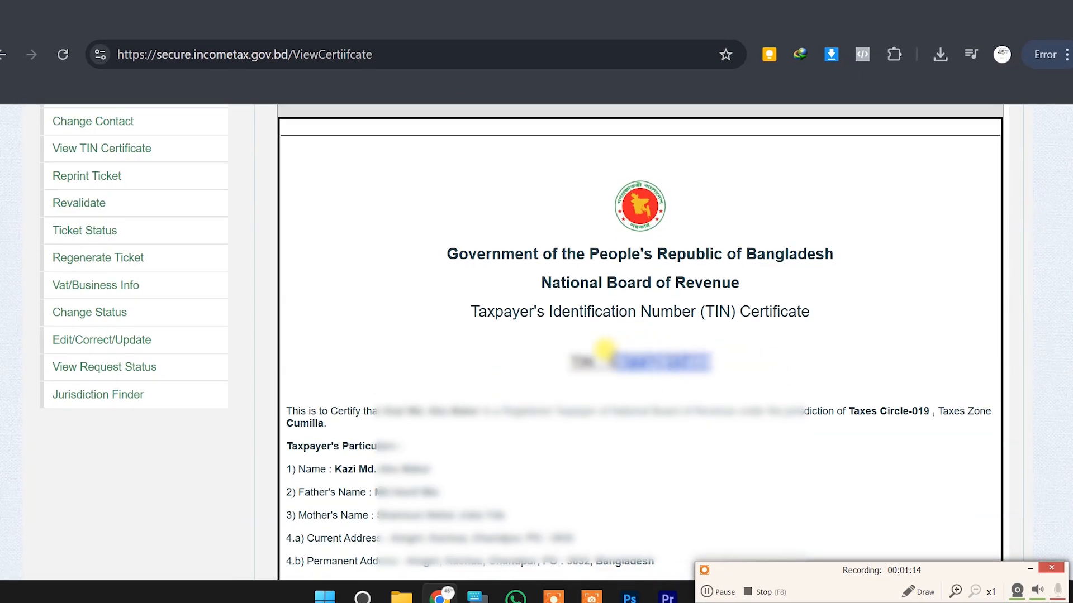
pyautogui.rightClick(602, 349)
pyautogui.click(676, 97)
pyautogui.hotkey('ctrl', 'Tab')
pyautogui.click(870, 412)
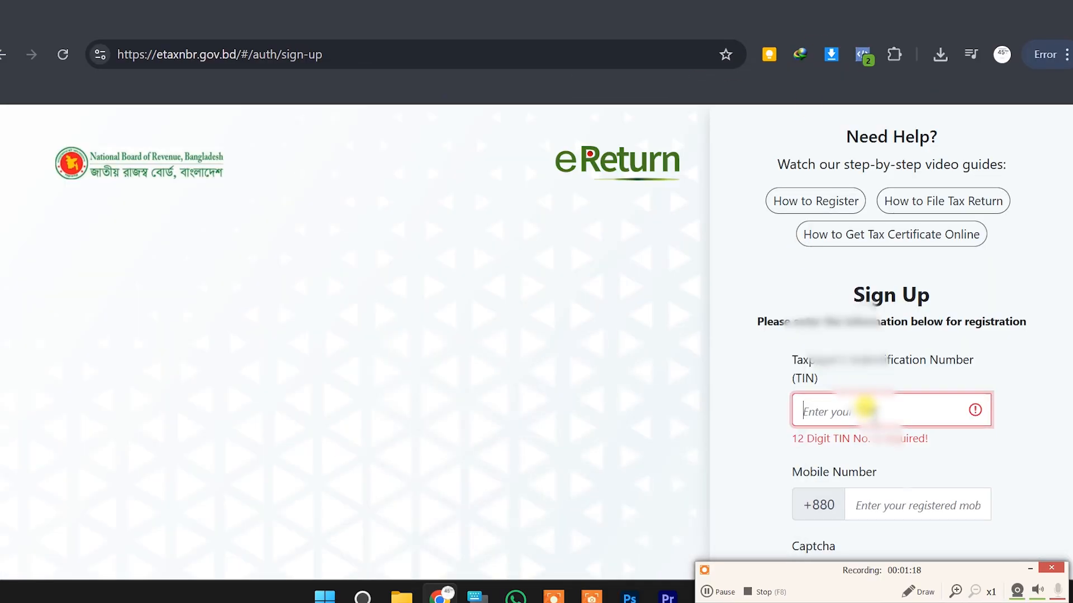
pyautogui.hotkey('ctrl', 'v')
# Enter the registered mobile number and begin typing the captcha
pyautogui.click(857, 474)
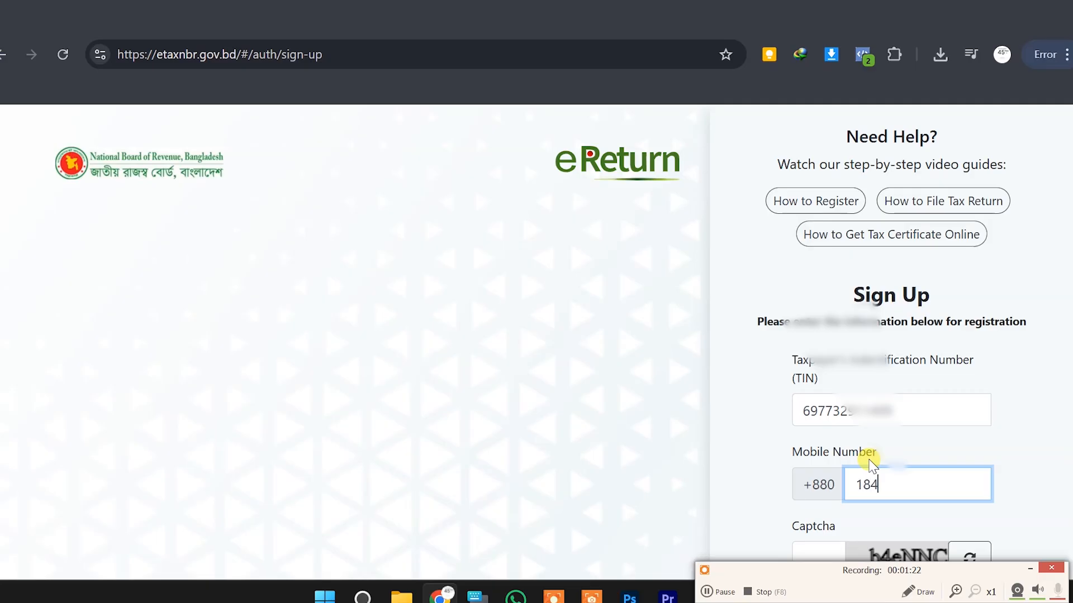
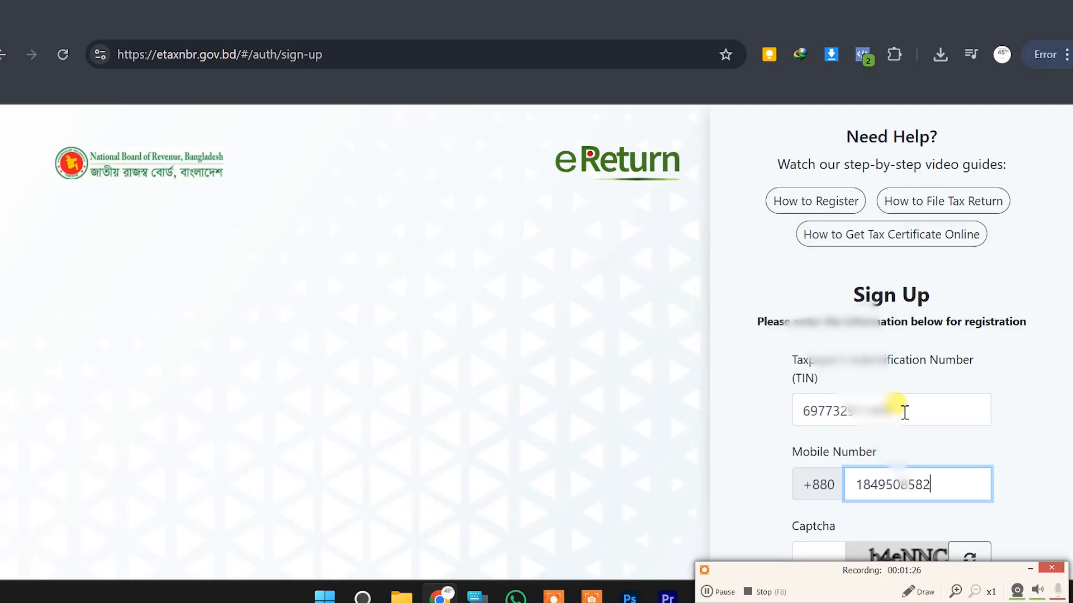
pyautogui.scroll(-2, 900, 412)
pyautogui.click(809, 475)
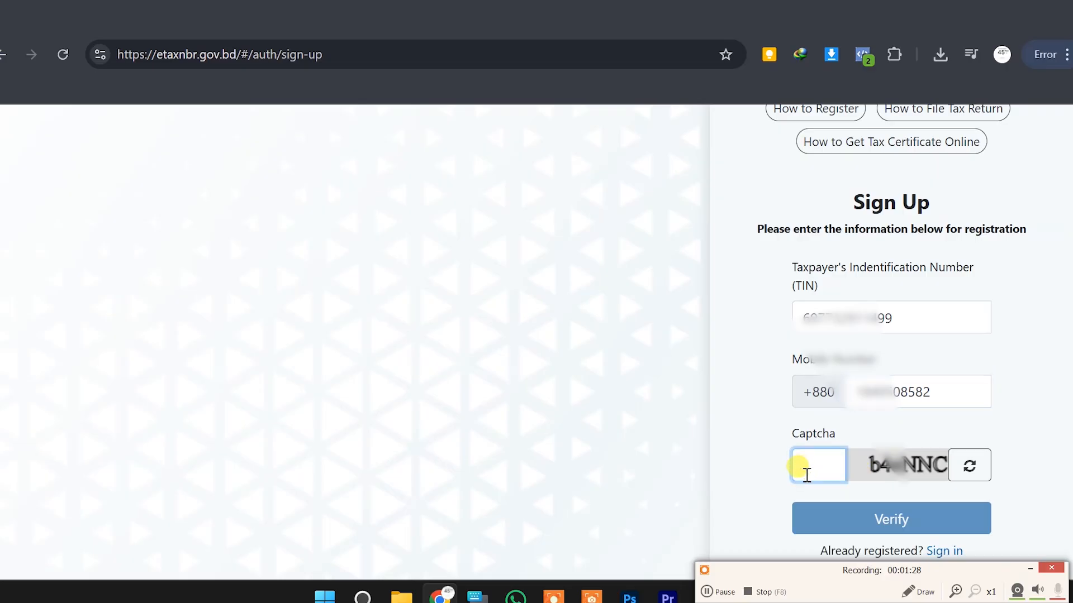
pyautogui.write('b')
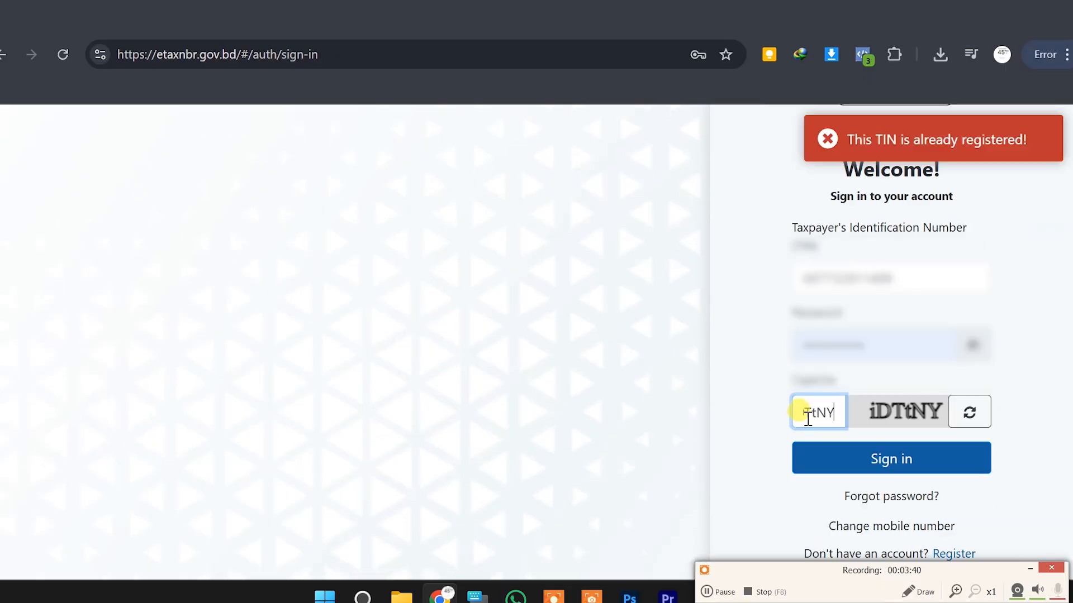
# Verify, dismiss the 'TIN already registered' notice, and sign in to the 2025-2026 Regular e-Return form
pyautogui.click(874, 460)
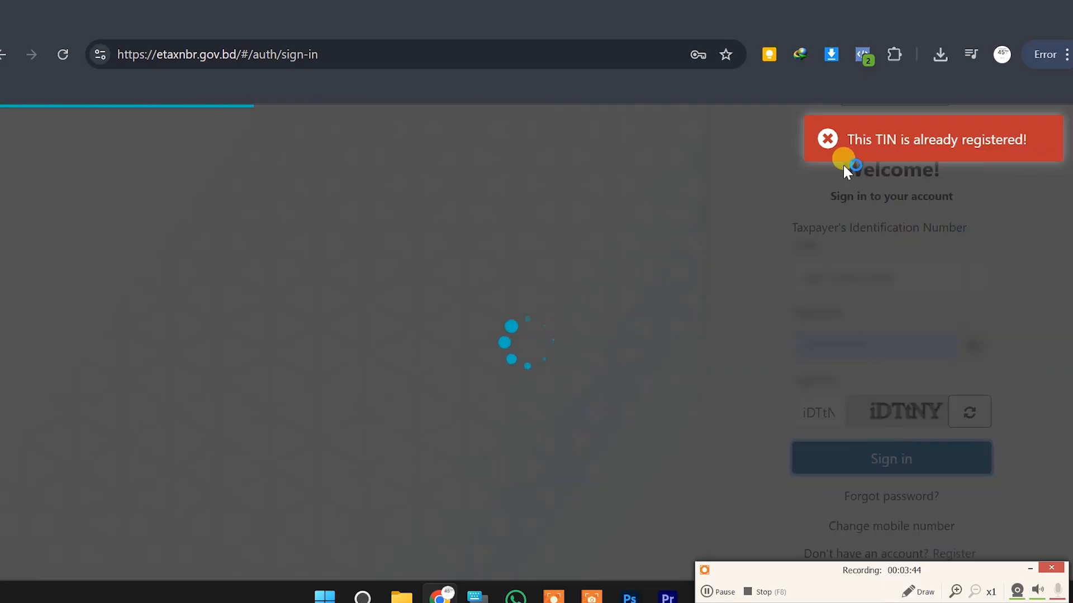
pyautogui.click(826, 144)
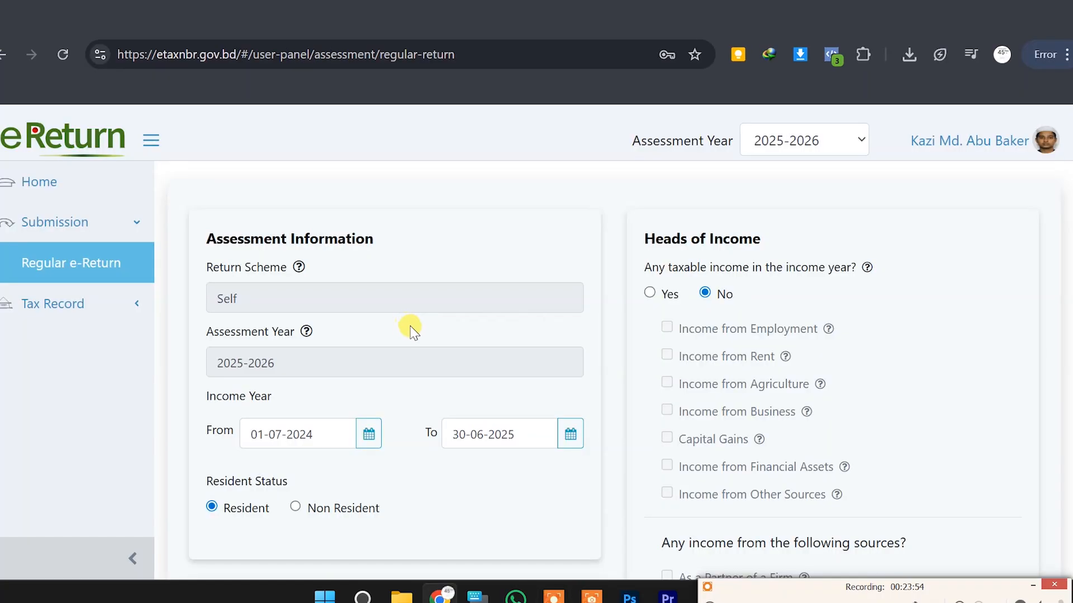
pyautogui.scroll(-3, 412, 328)
pyautogui.scroll(-2, 354, 343)
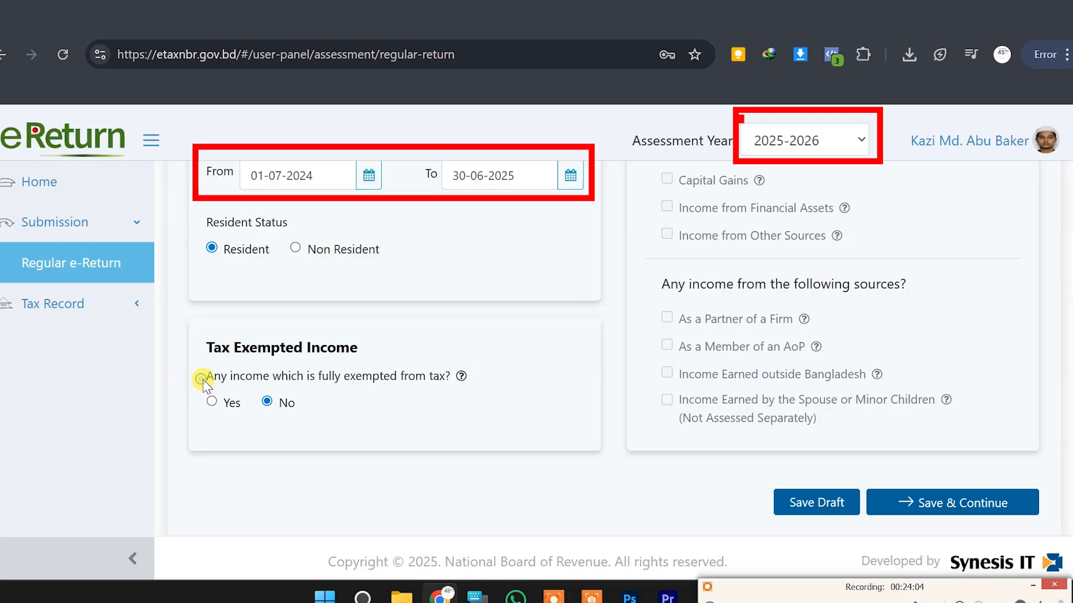
# Dismiss the translation popup and answer Yes to 'Any taxable income in the income year?'
pyautogui.moveTo(208, 383); pyautogui.dragTo(446, 374)
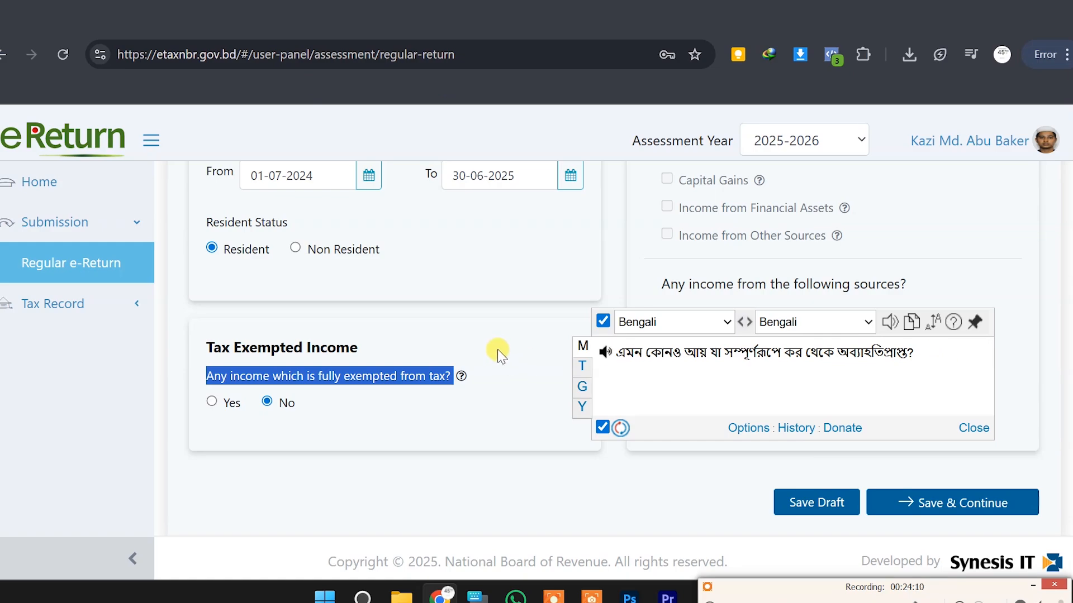
pyautogui.click(463, 327)
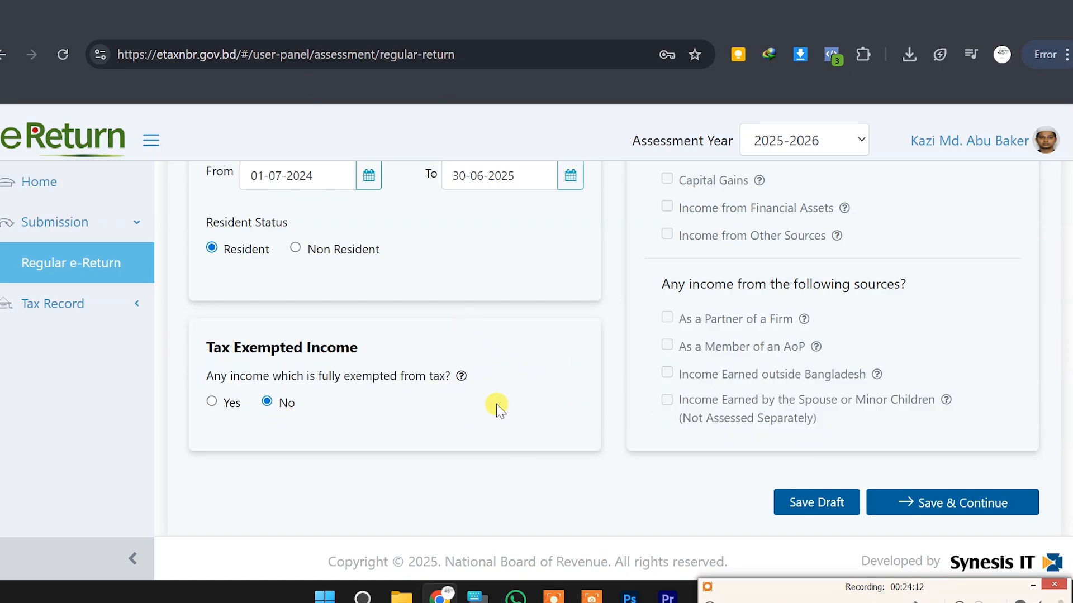
pyautogui.scroll(2, 486, 403)
pyautogui.scroll(3, 473, 401)
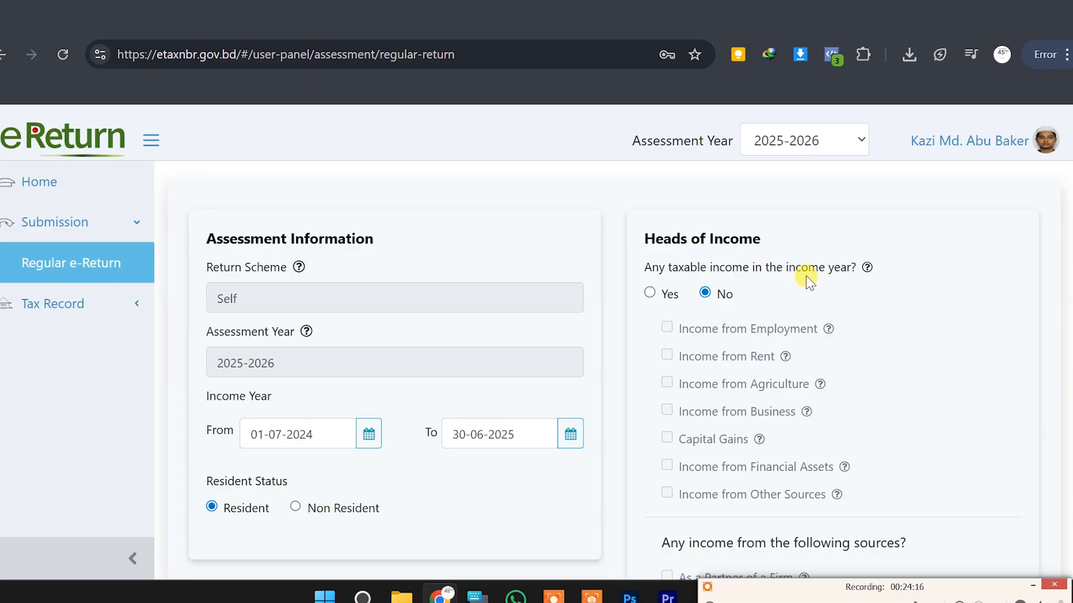
pyautogui.scroll(-4, 724, 291)
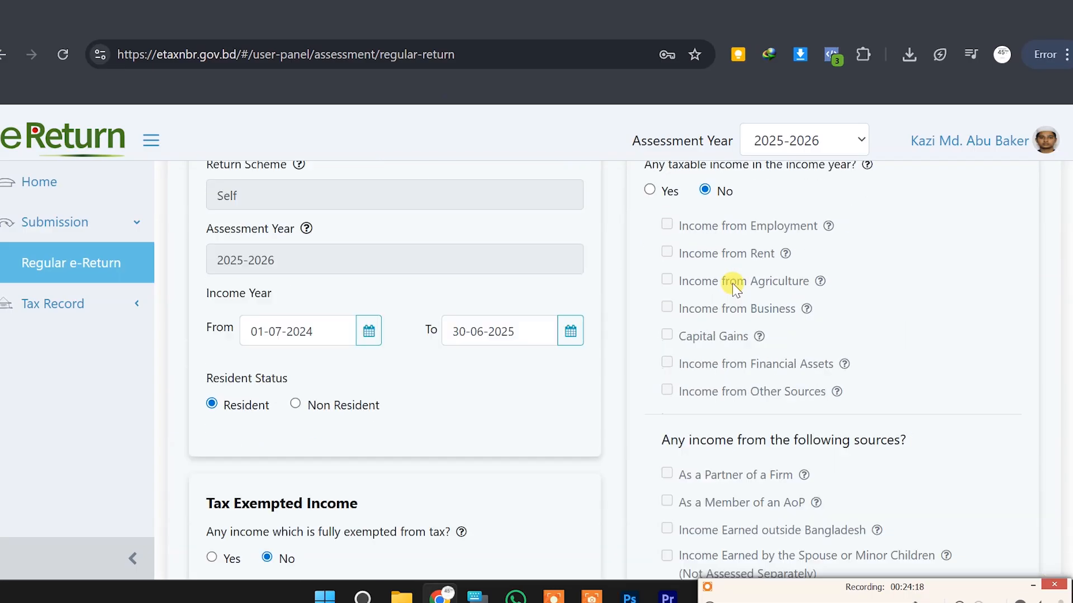
pyautogui.scroll(4, 730, 285)
pyautogui.click(650, 292)
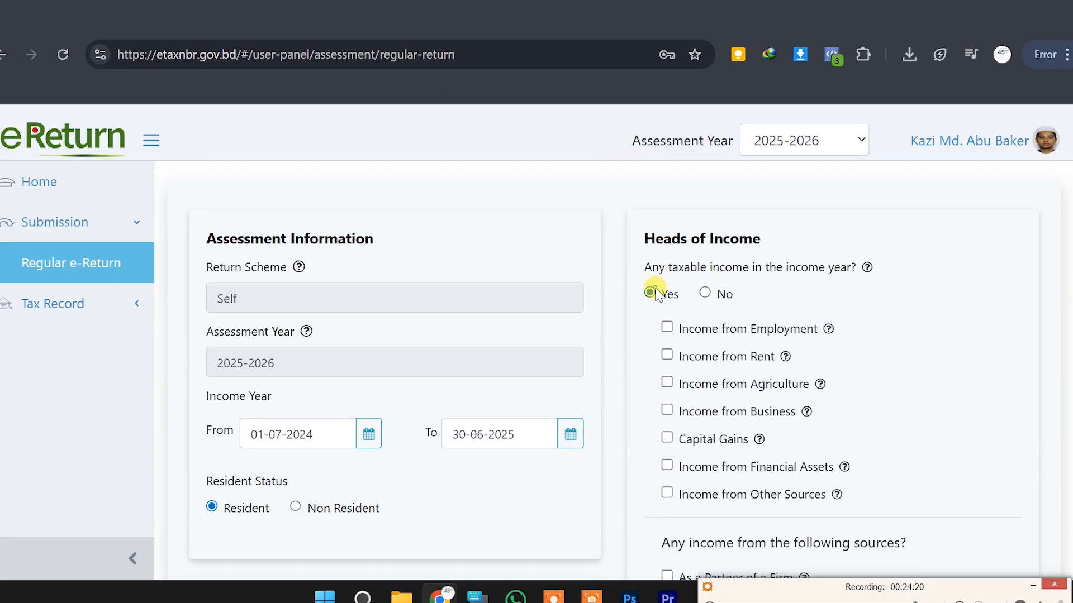
pyautogui.scroll(-2, 731, 346)
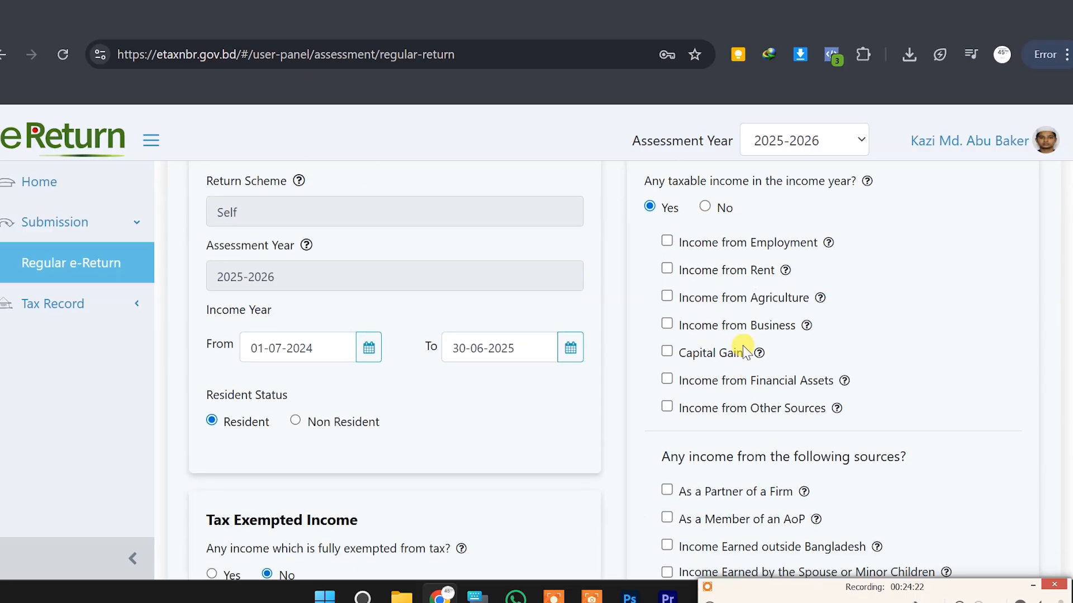
pyautogui.scroll(-3, 715, 327)
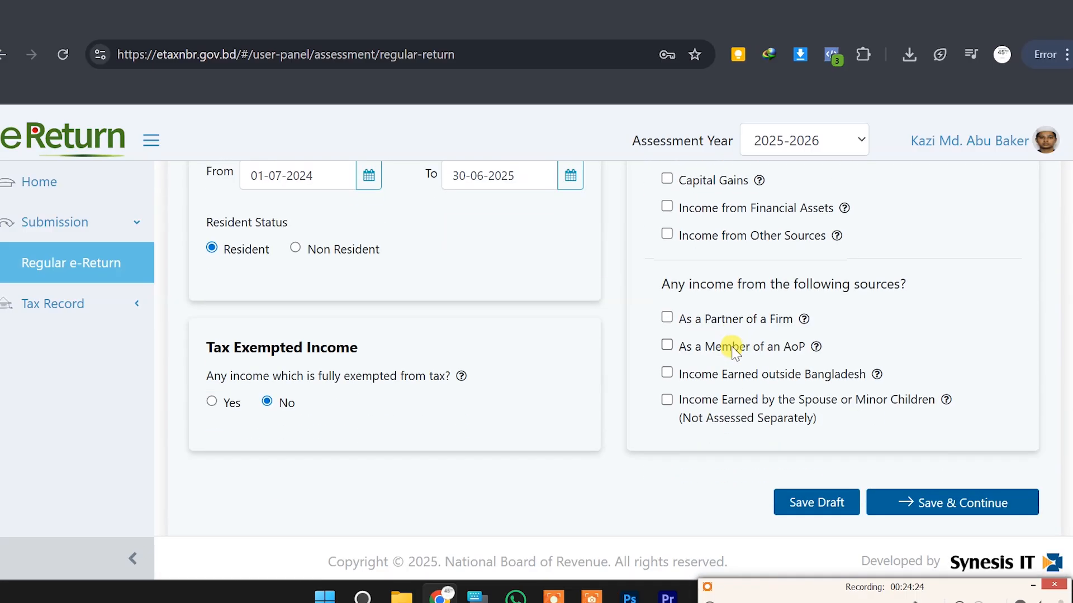
pyautogui.scroll(3, 676, 313)
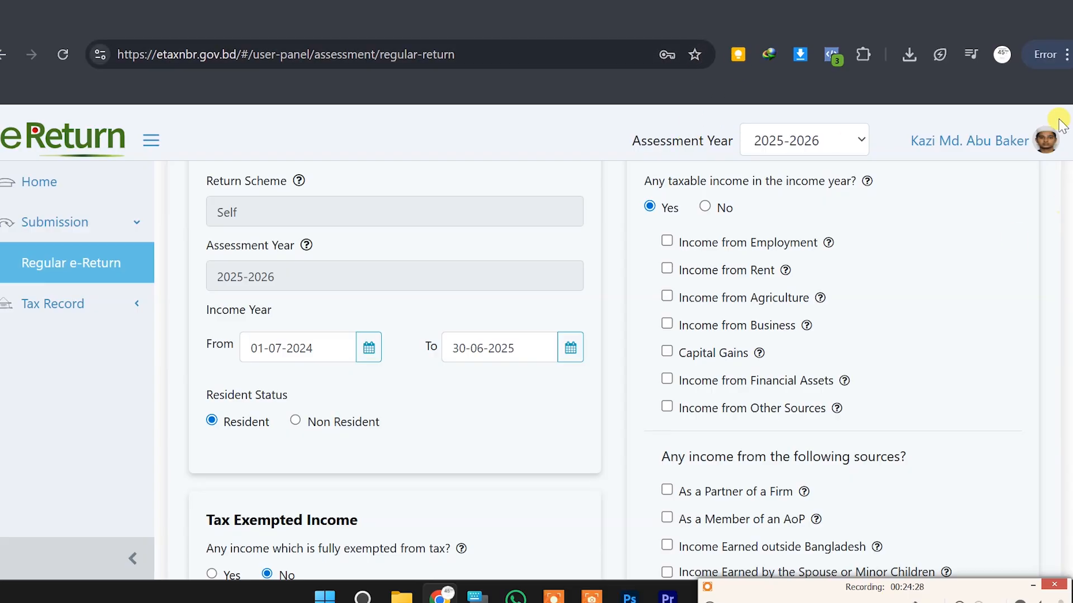
pyautogui.click(1067, 54)
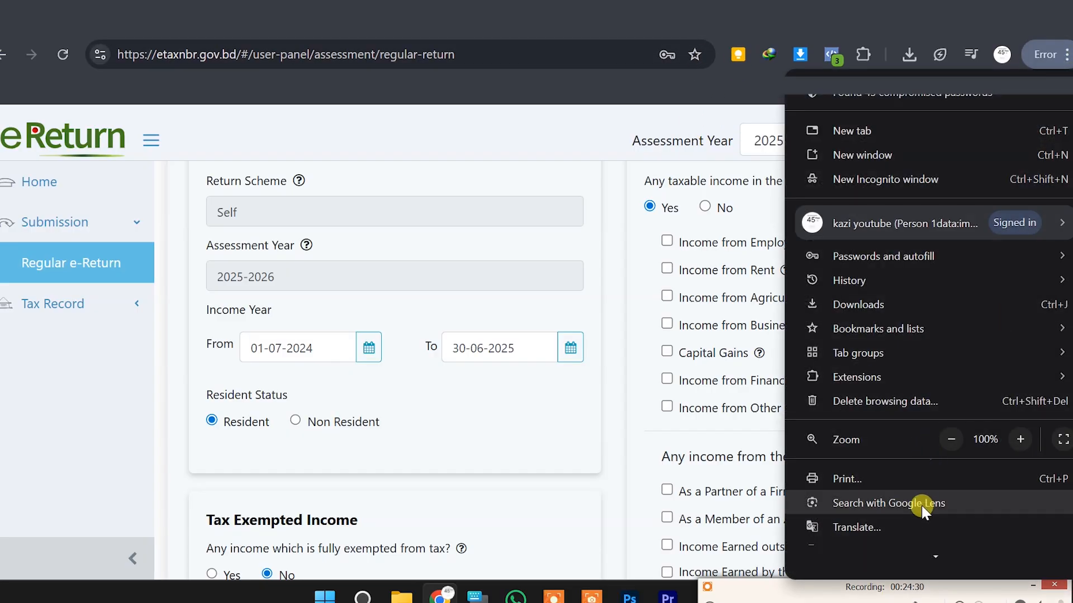
# Translate the eReturn form into Bengali using Chrome's Translate option
pyautogui.scroll(-1, 907, 506)
pyautogui.click(883, 478)
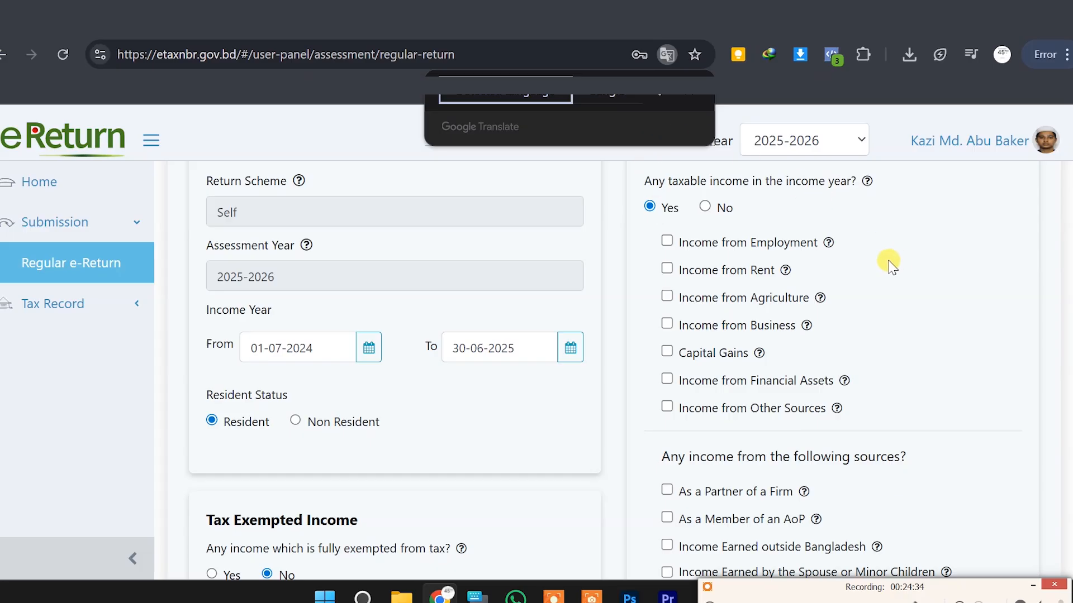
pyautogui.click(592, 94)
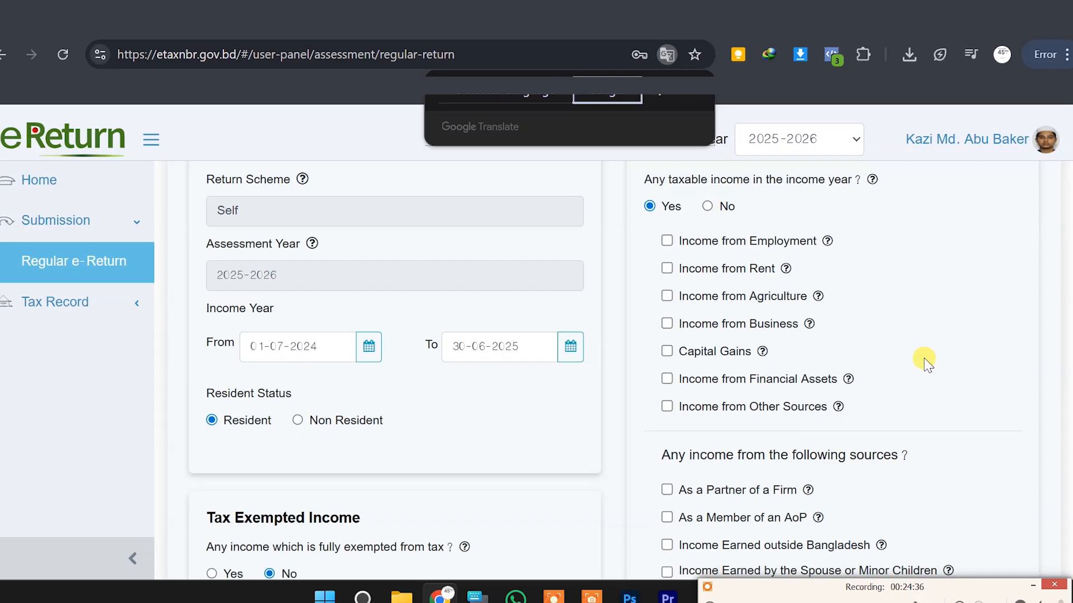
pyautogui.scroll(2, 925, 358)
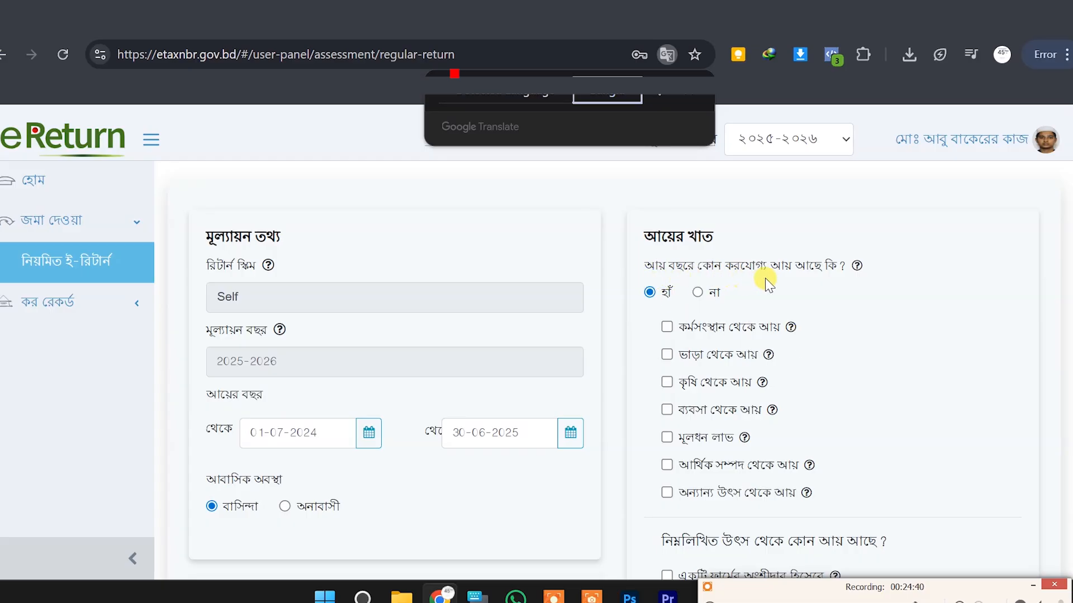
pyautogui.scroll(-2, 826, 296)
pyautogui.scroll(1, 765, 285)
pyautogui.scroll(2, 767, 286)
# Set taxable income to না and confirm হ্যাঁ in the warning, greying out all income heads
pyautogui.click(697, 292)
pyautogui.click(717, 275)
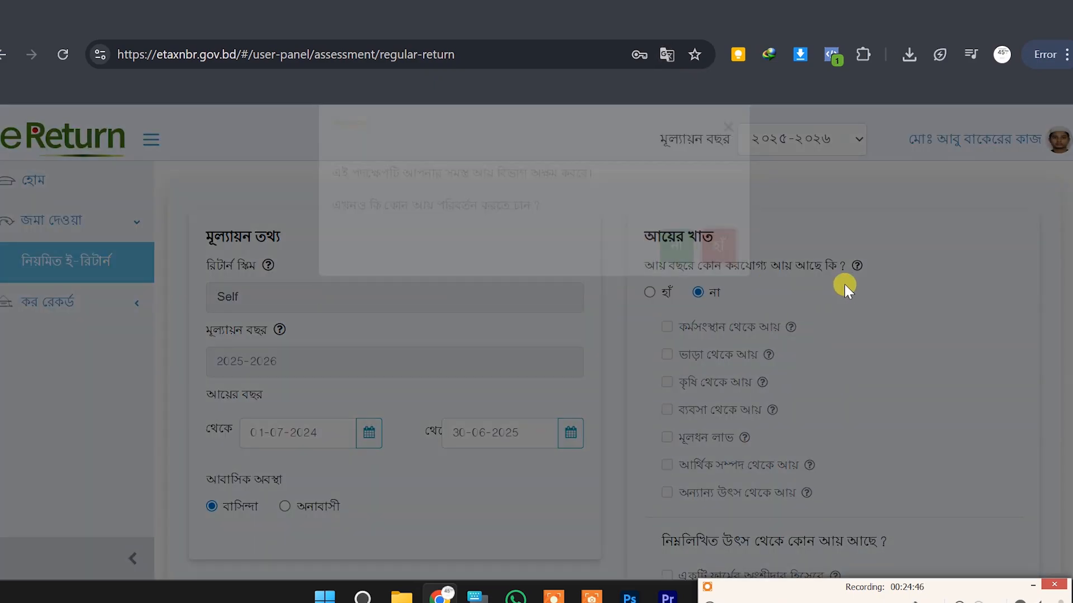
pyautogui.scroll(-2, 865, 308)
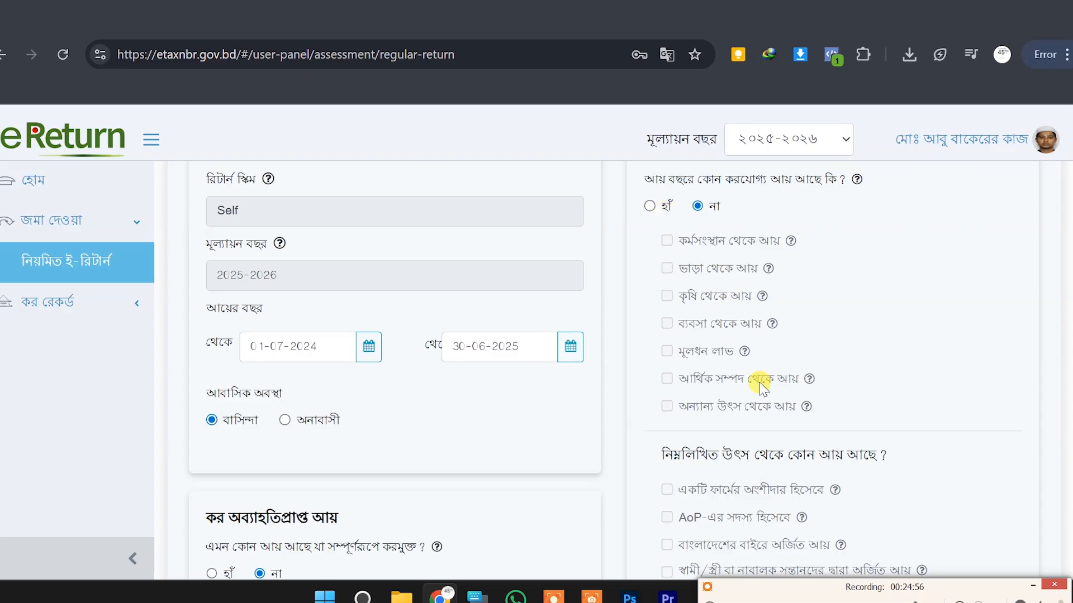
pyautogui.scroll(-1, 762, 378)
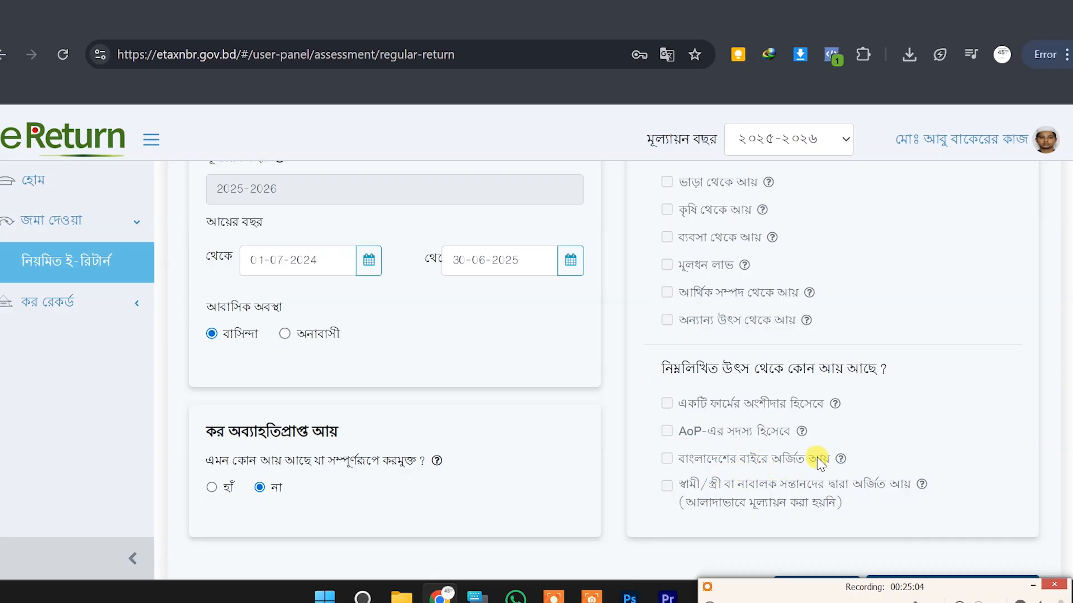
pyautogui.scroll(3, 712, 320)
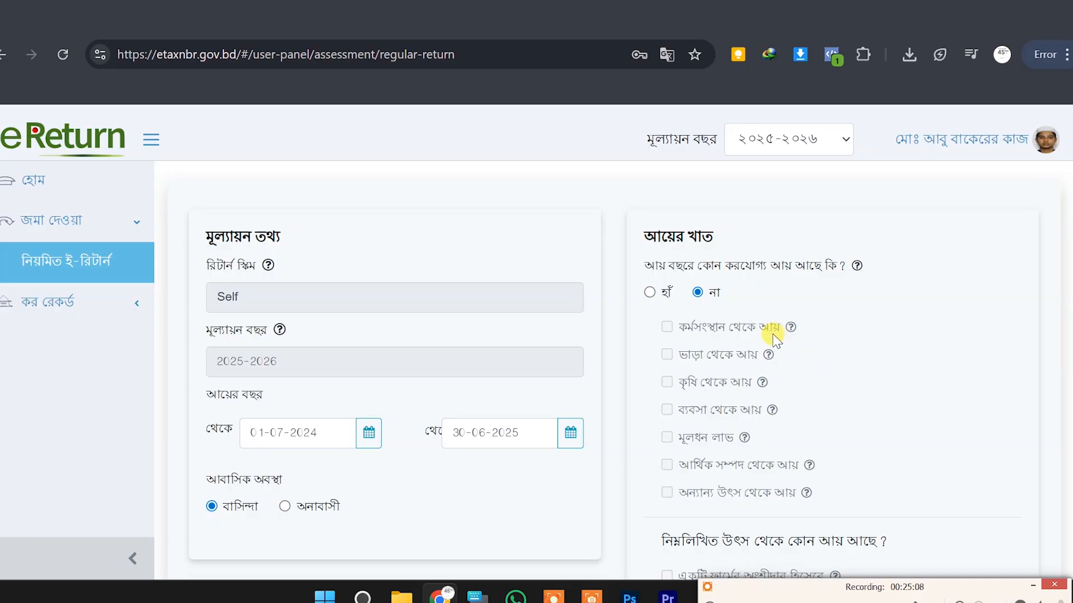
pyautogui.scroll(-3, 776, 339)
pyautogui.scroll(-2, 775, 340)
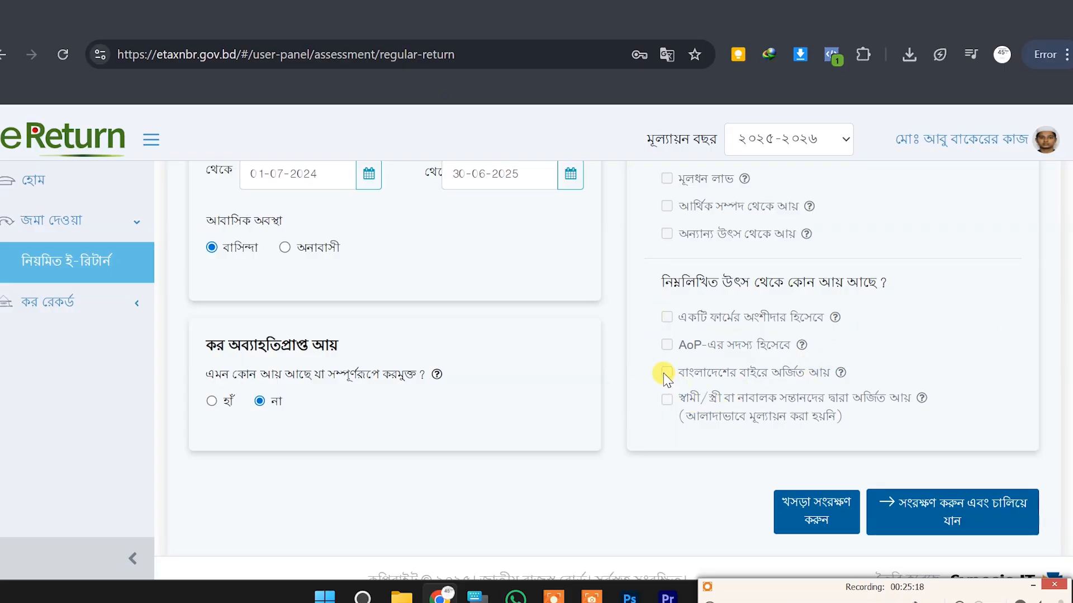
# Save and continue, then leave voluntary IT10B submission at No, confirming asset data removal
pyautogui.click(947, 511)
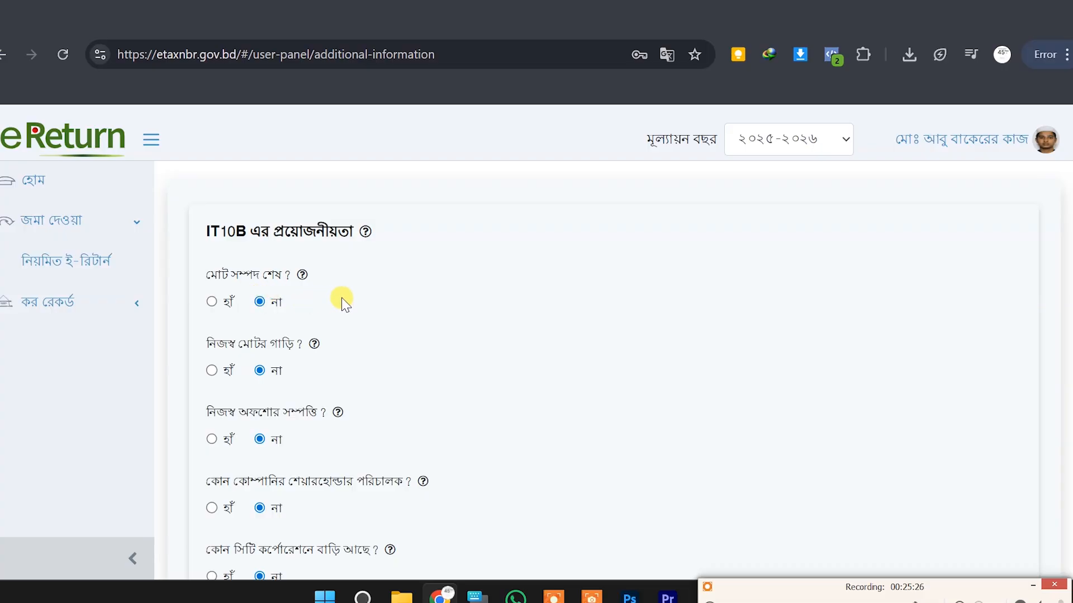
pyautogui.scroll(-2, 391, 291)
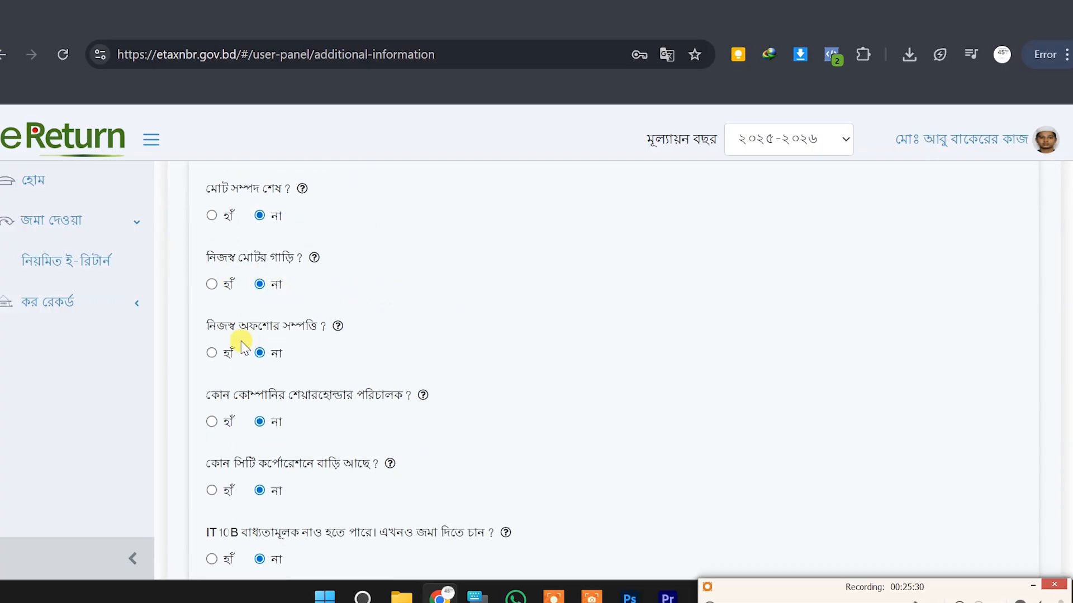
pyautogui.scroll(-2, 335, 326)
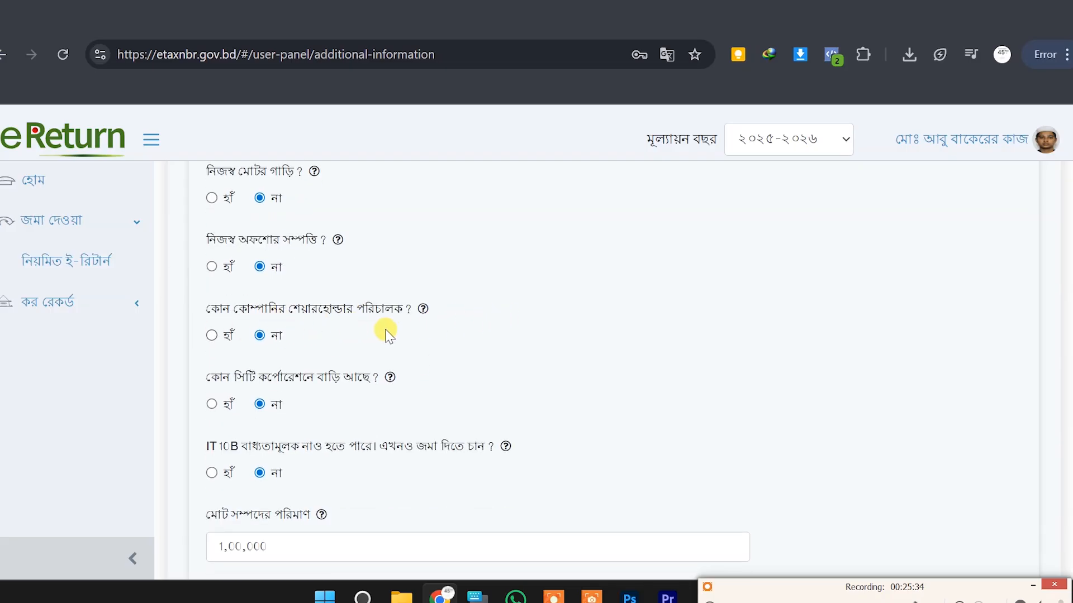
pyautogui.scroll(-2, 386, 334)
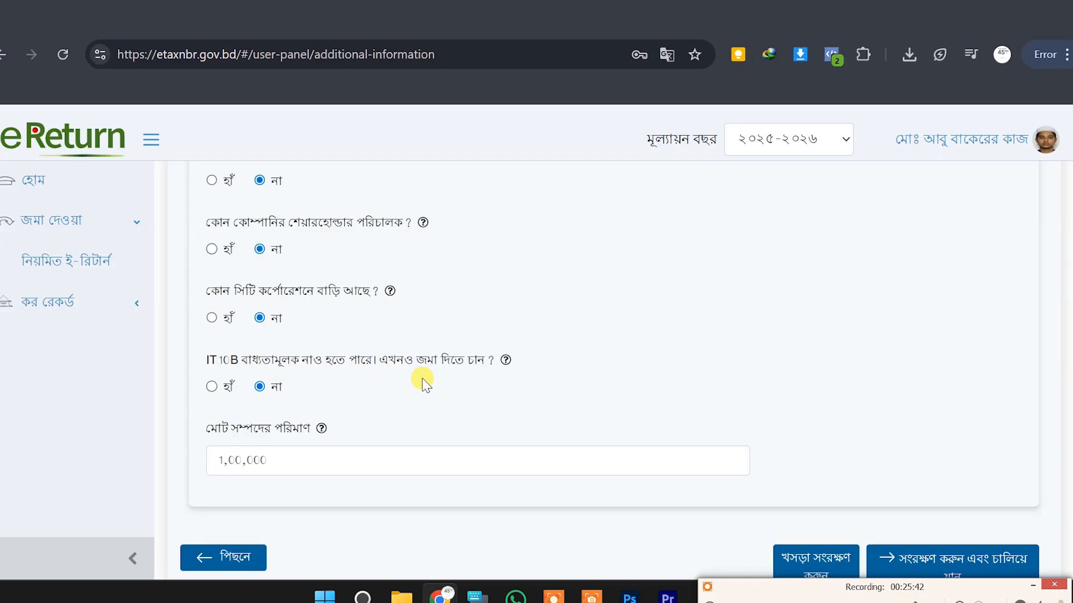
pyautogui.click(211, 386)
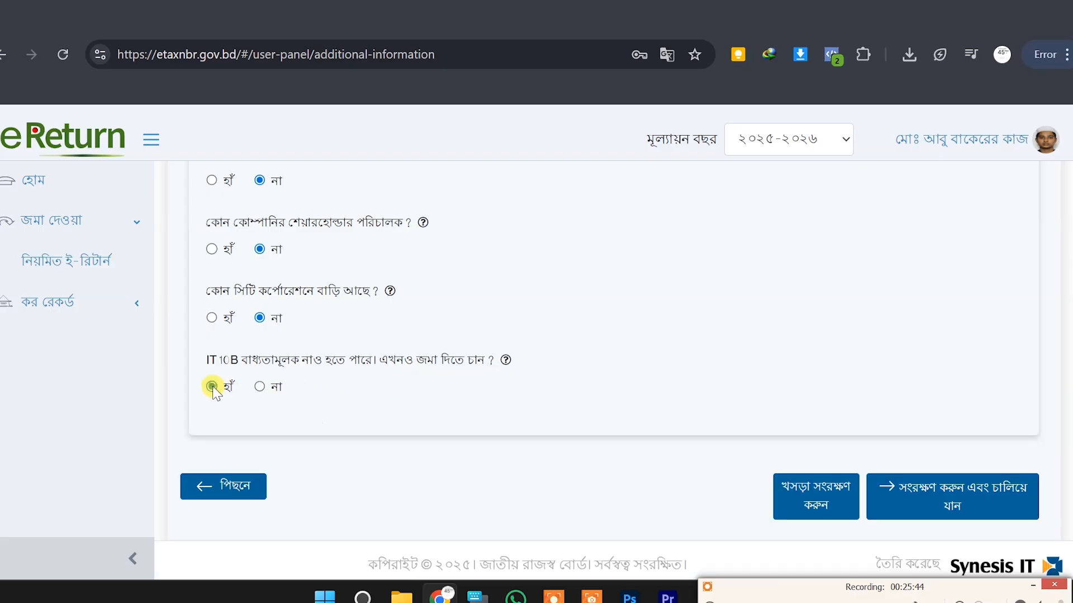
pyautogui.click(259, 386)
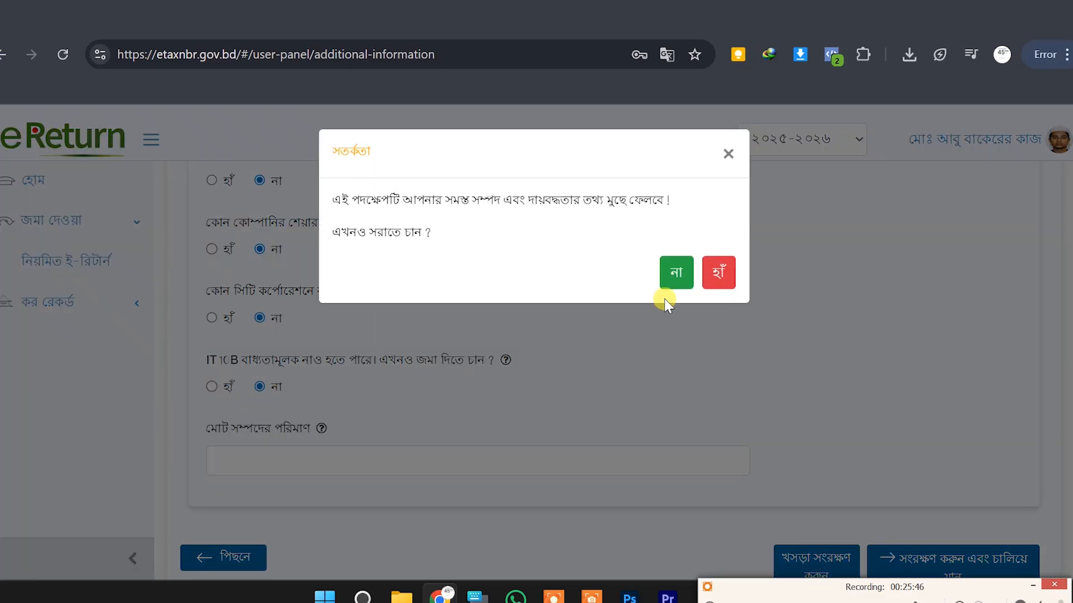
pyautogui.click(715, 273)
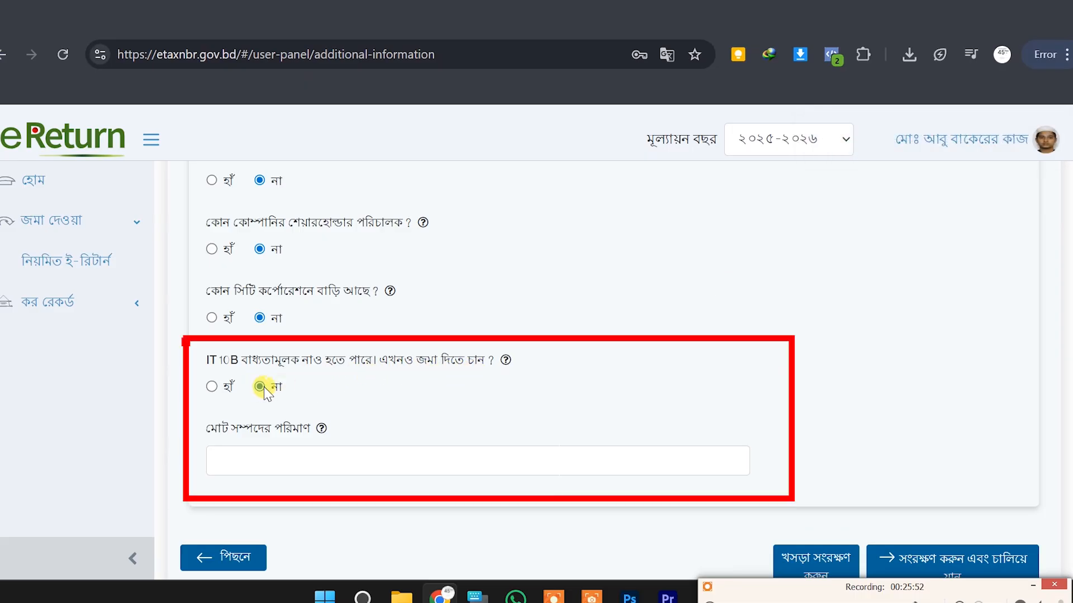
# Enter 0 as the total assets amount
pyautogui.click(320, 457)
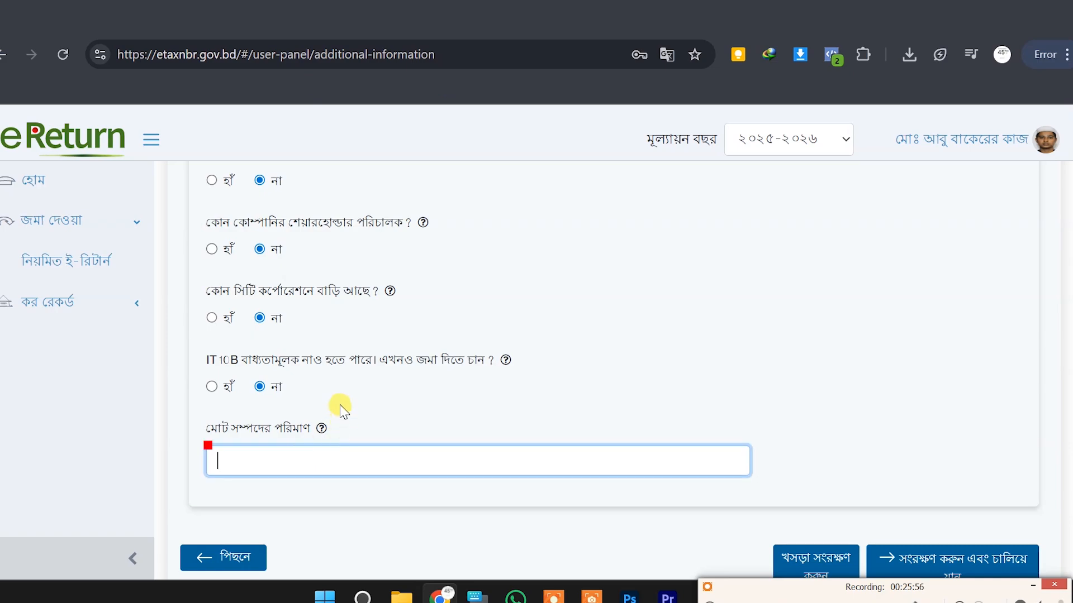
pyautogui.write('0')
pyautogui.click(425, 355)
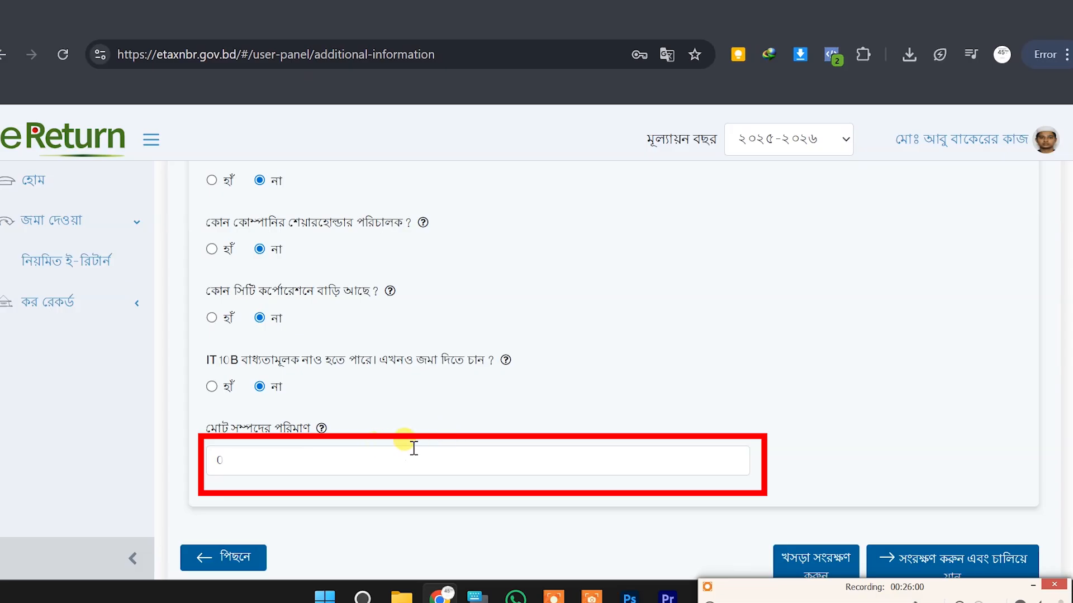
pyautogui.scroll(-2, 787, 372)
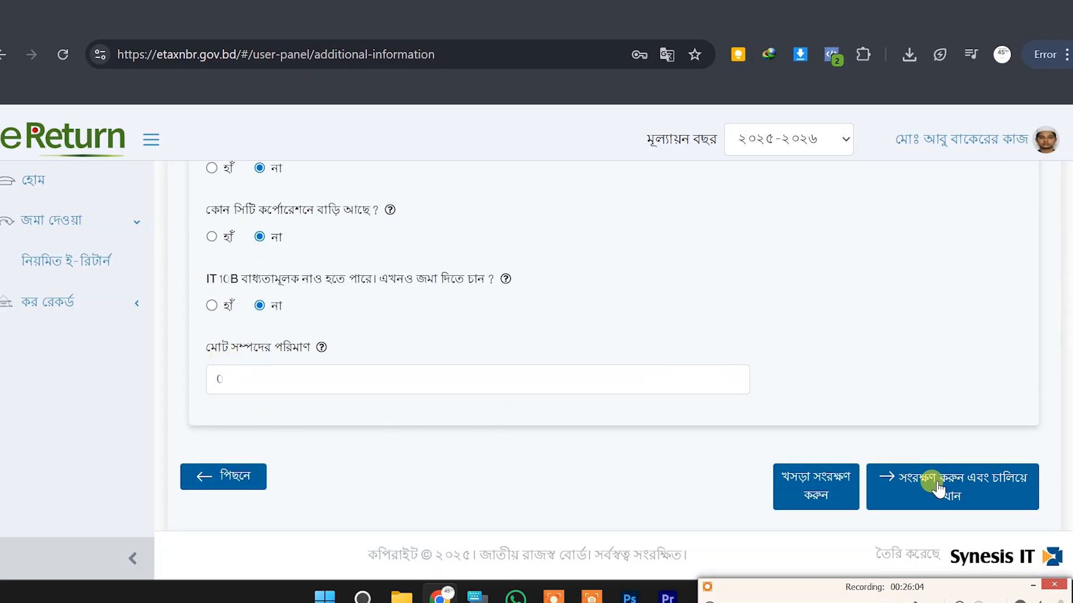
# Save additional information, preview the IT10BB table, then set IT10BB back to না
pyautogui.click(957, 487)
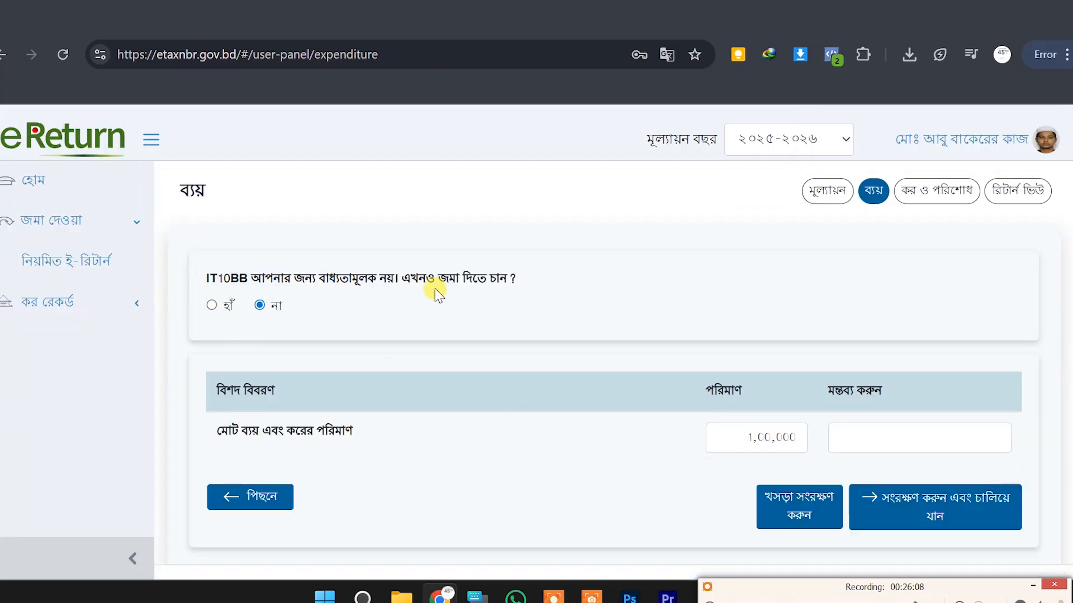
pyautogui.click(212, 305)
pyautogui.scroll(-3, 361, 307)
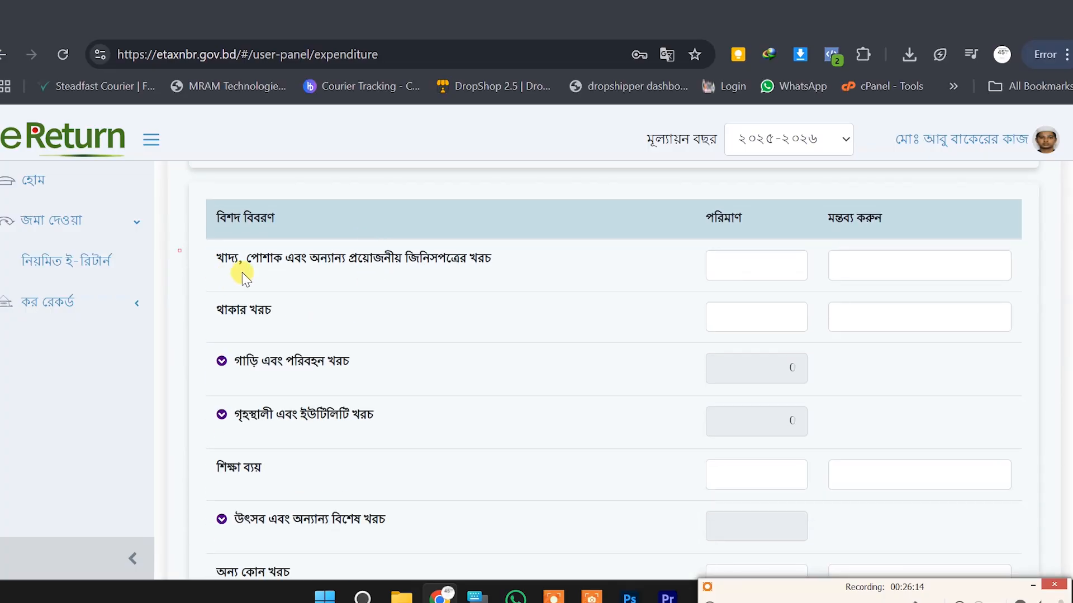
pyautogui.scroll(2, 243, 276)
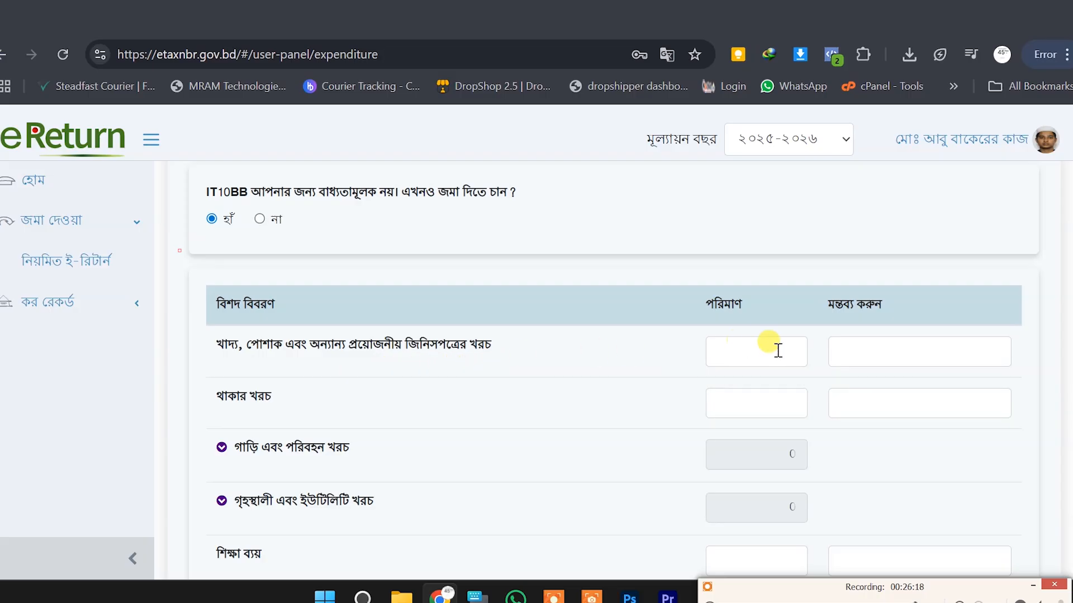
pyautogui.scroll(-2, 295, 446)
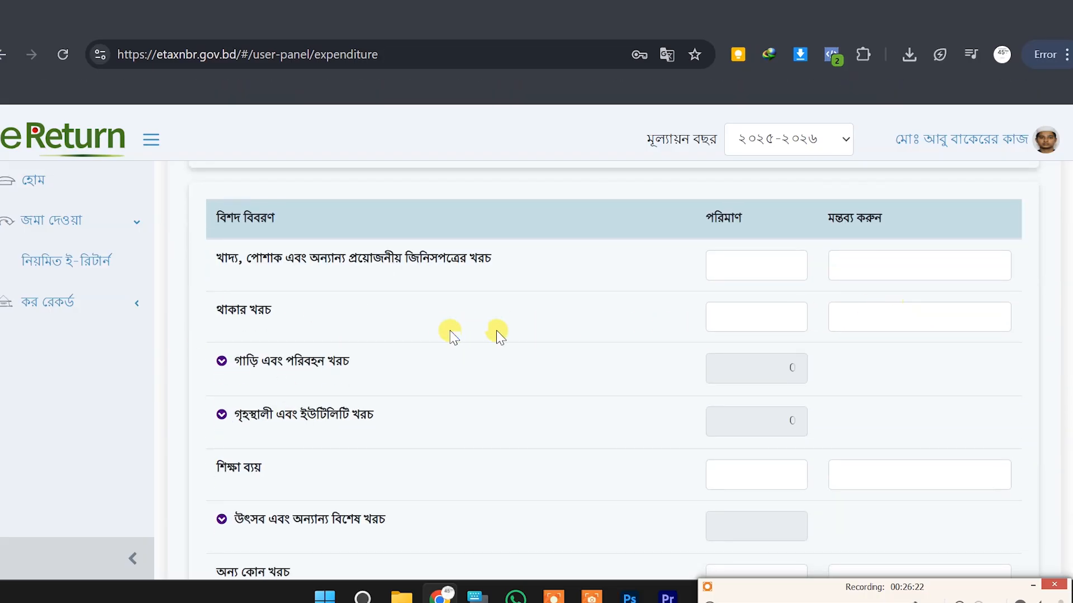
pyautogui.scroll(-2, 849, 359)
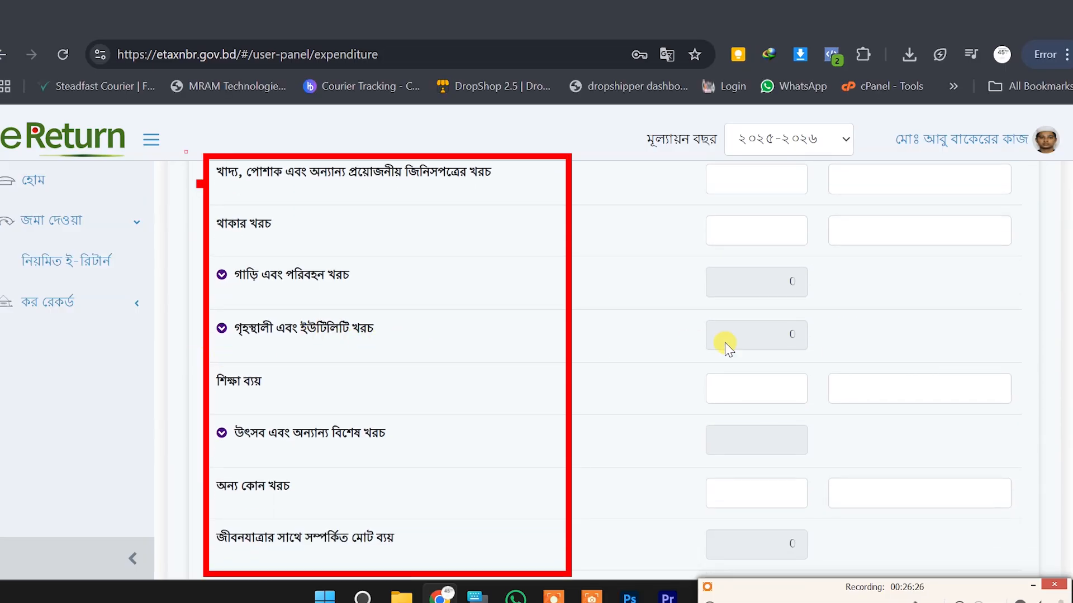
pyautogui.scroll(-2, 666, 357)
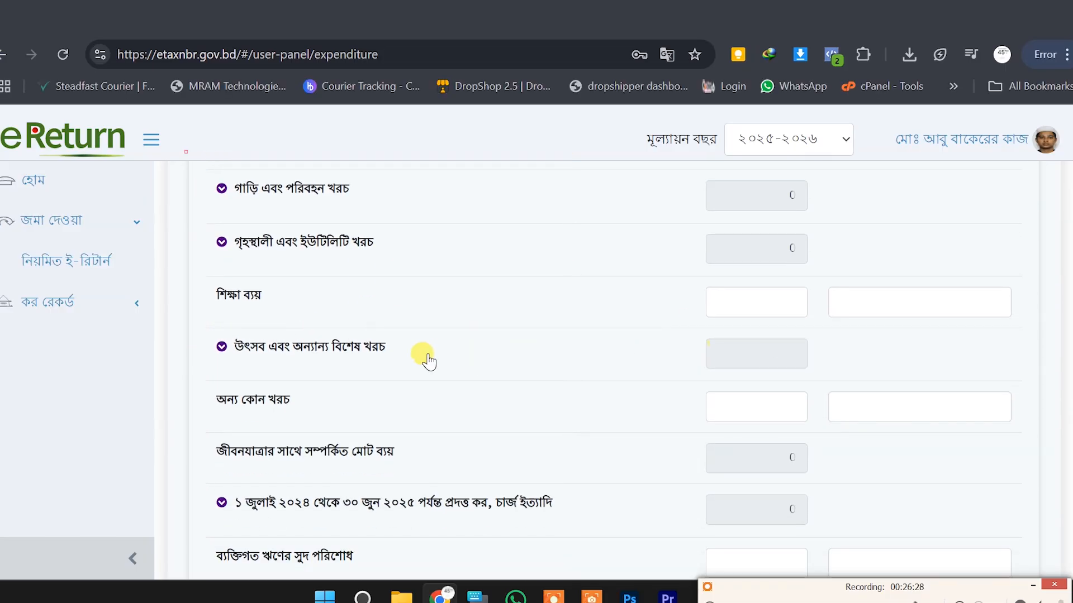
pyautogui.scroll(-5, 792, 360)
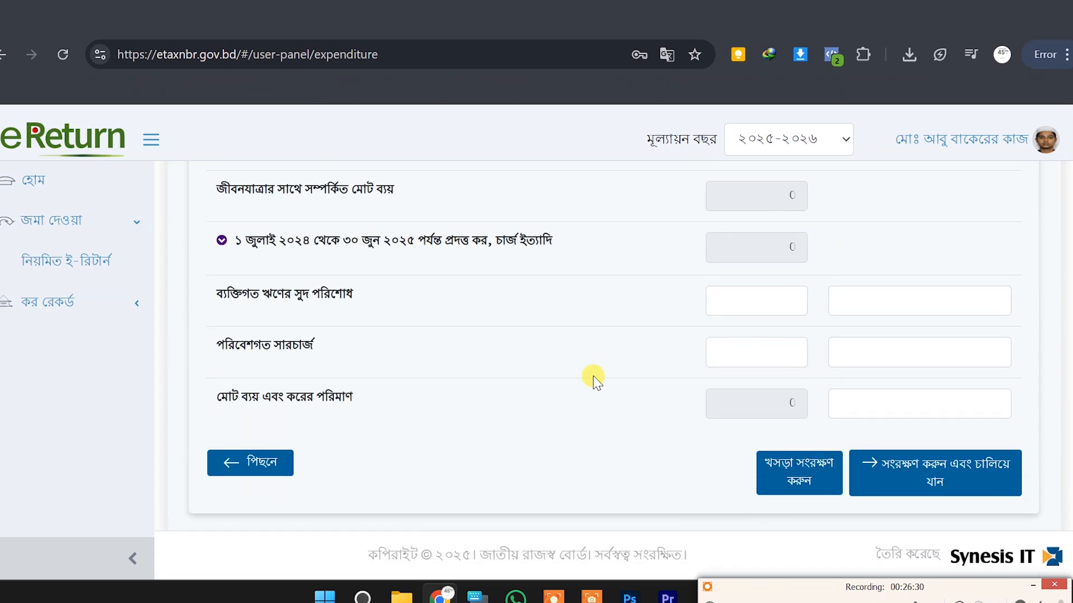
pyautogui.scroll(6, 577, 363)
pyautogui.scroll(-10, 314, 355)
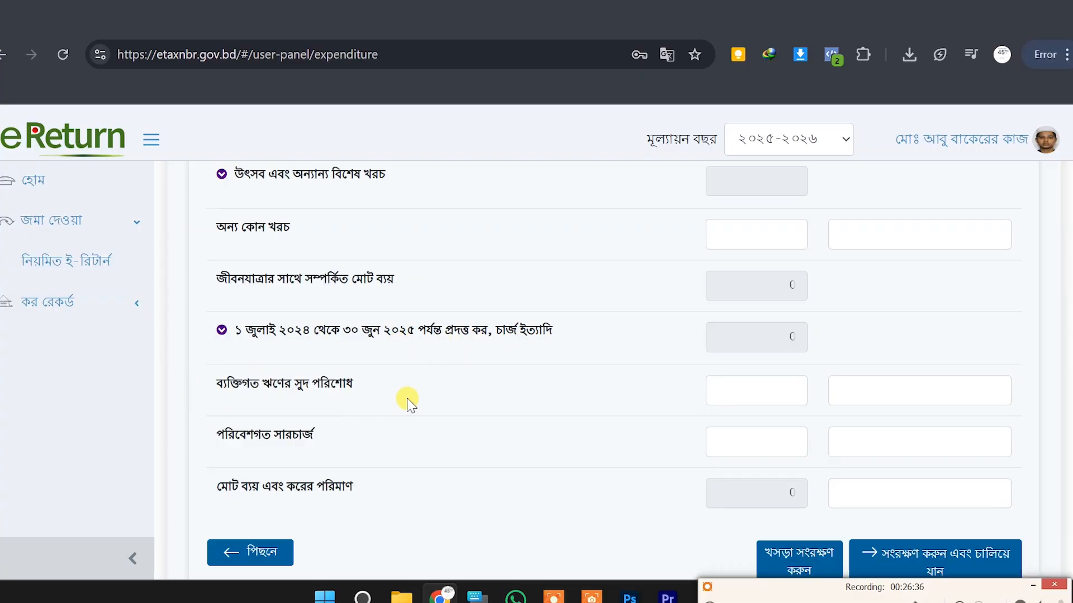
pyautogui.scroll(10, 379, 400)
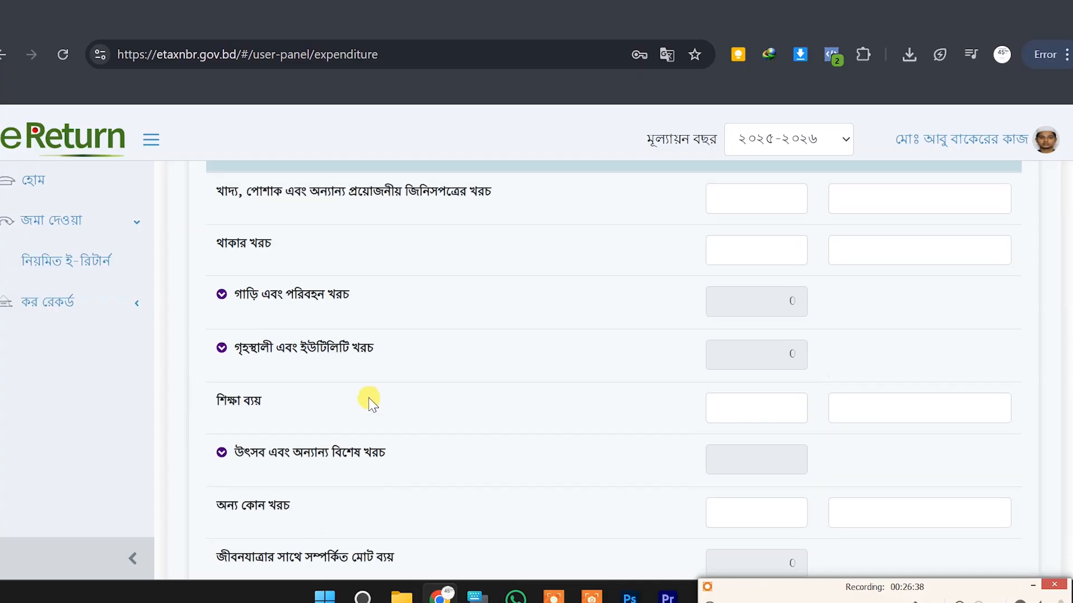
pyautogui.click(260, 305)
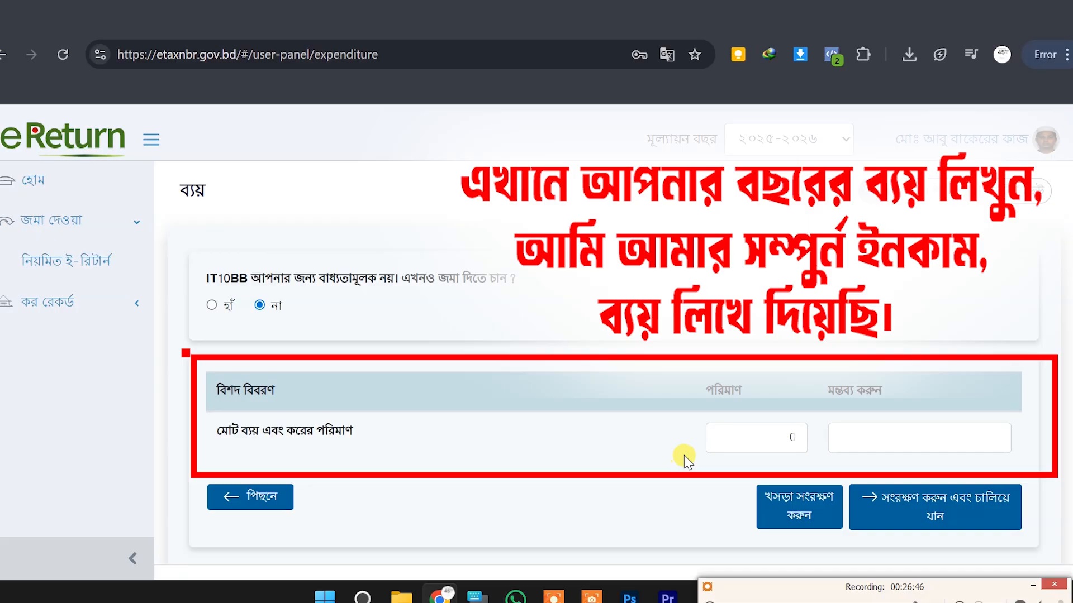
# Enter 1,00,000 as total expenditure, then save and continue to Tax and Payment
pyautogui.click(748, 443)
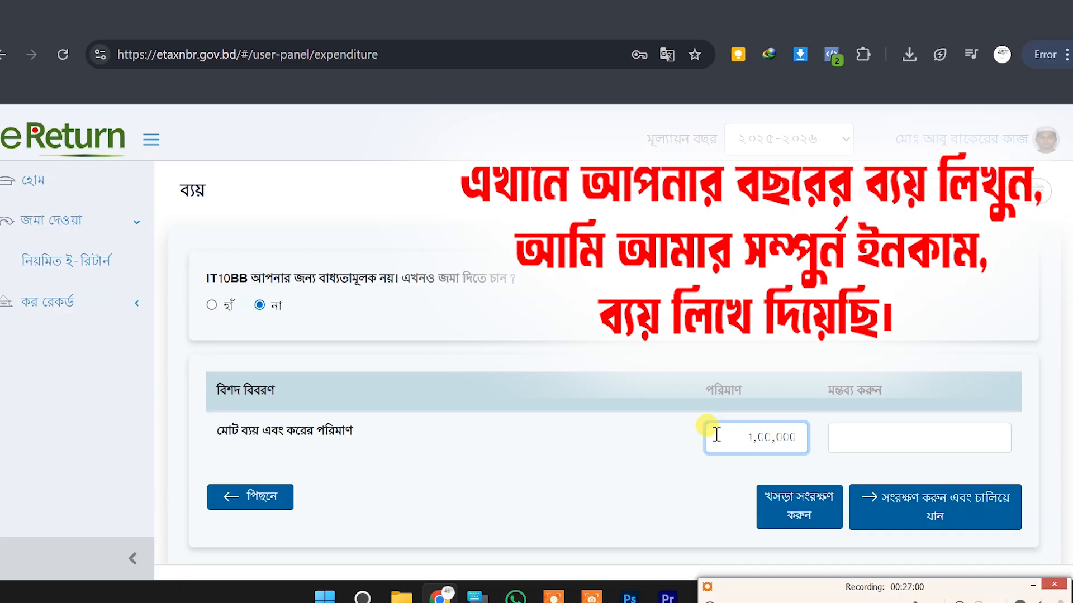
pyautogui.click(888, 429)
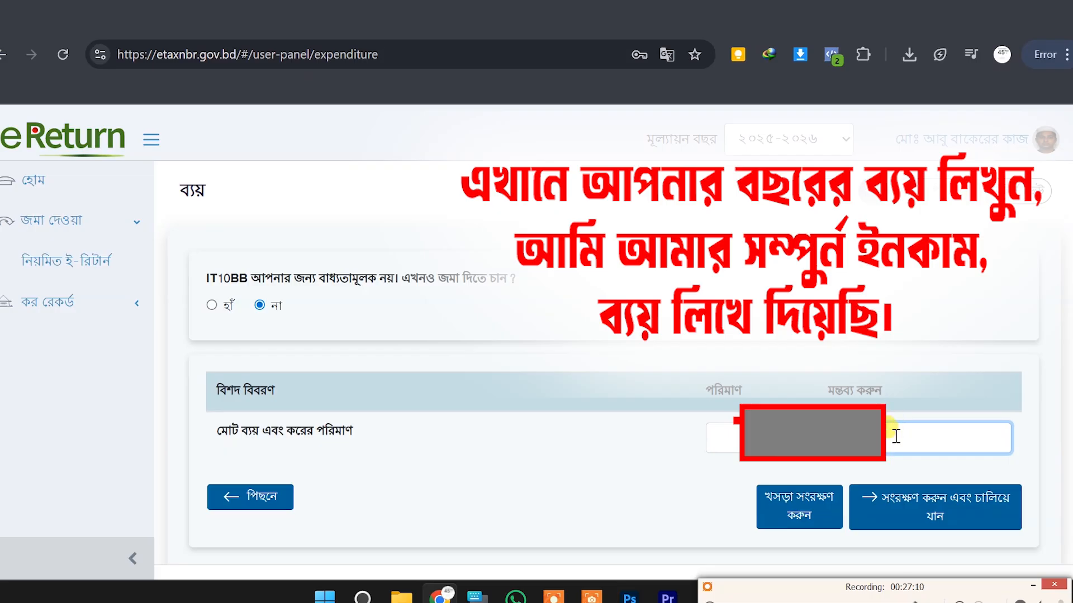
pyautogui.click(916, 505)
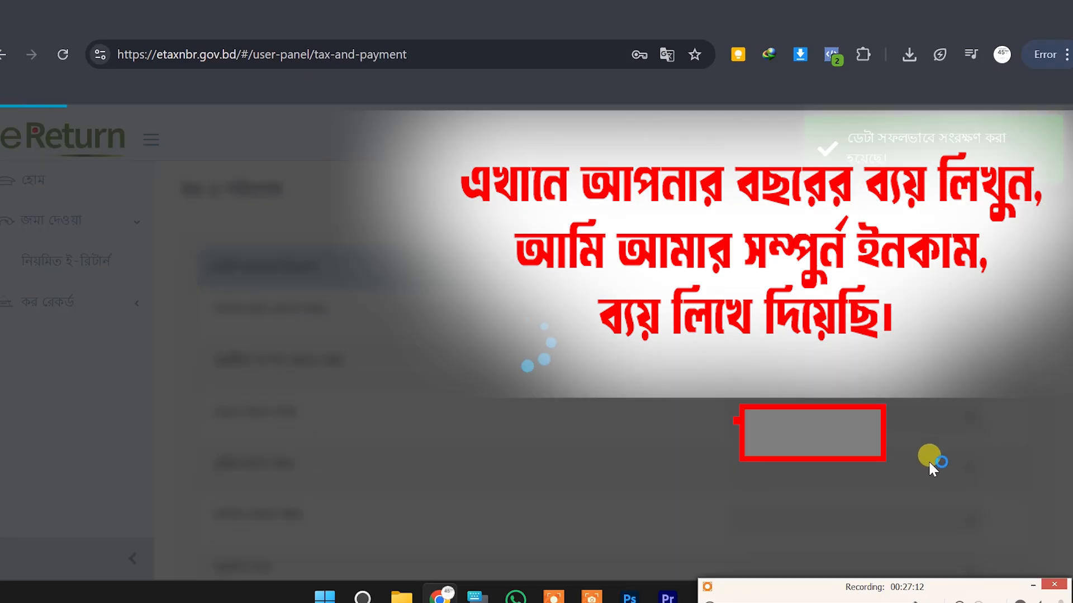
# Save the tax calculation, with total payable and refundable at 0
pyautogui.scroll(-8, 715, 330)
pyautogui.scroll(-15, 717, 312)
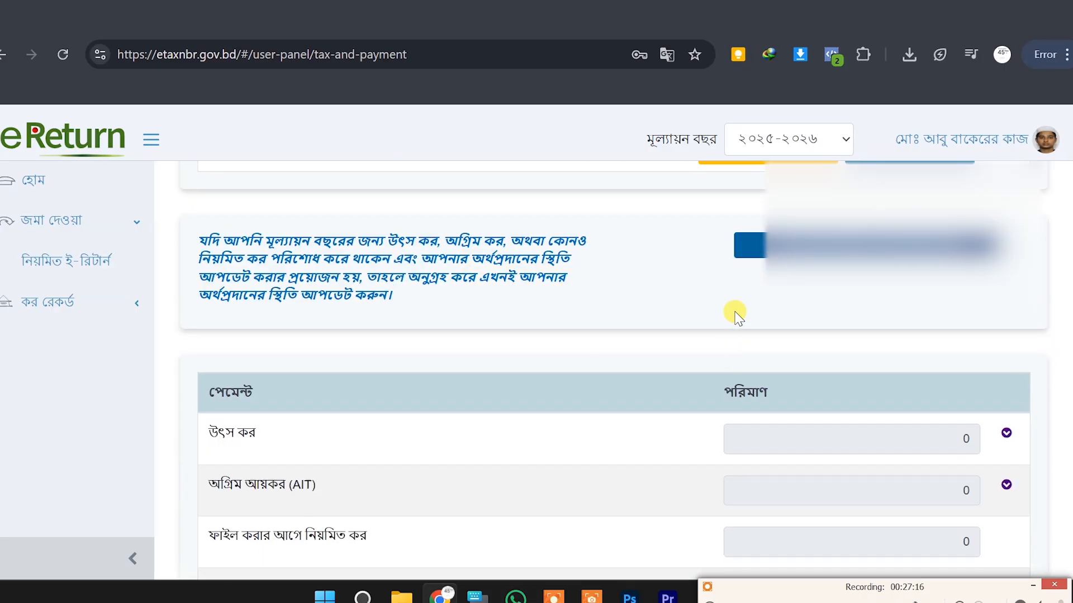
pyautogui.scroll(3, 735, 314)
pyautogui.click(897, 325)
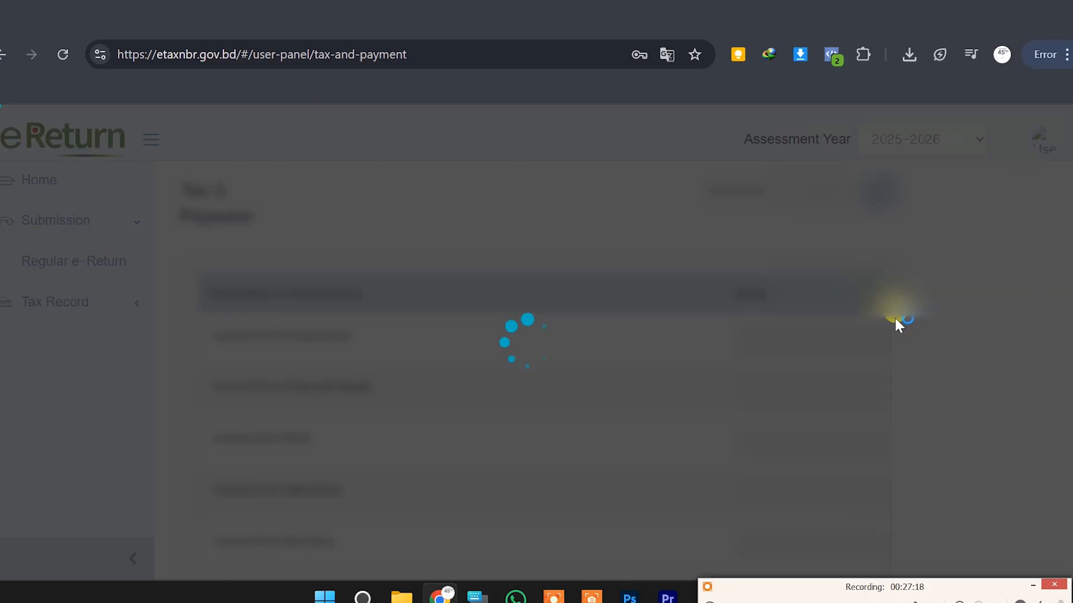
# Review the Tax and Payment page, then proceed to filing the return online
pyautogui.scroll(-15, 888, 321)
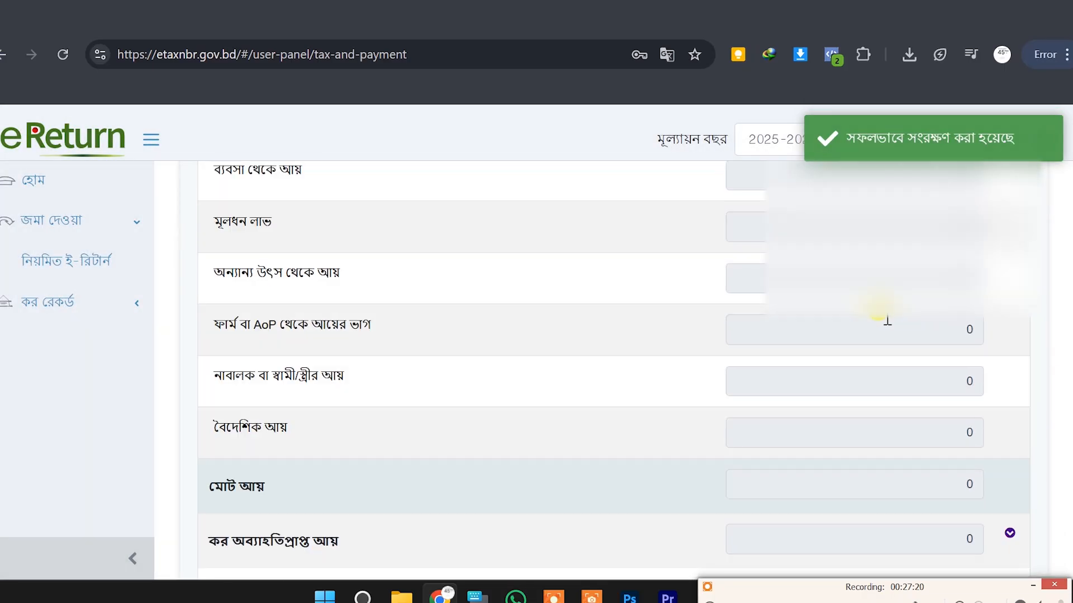
pyautogui.scroll(-6, 900, 323)
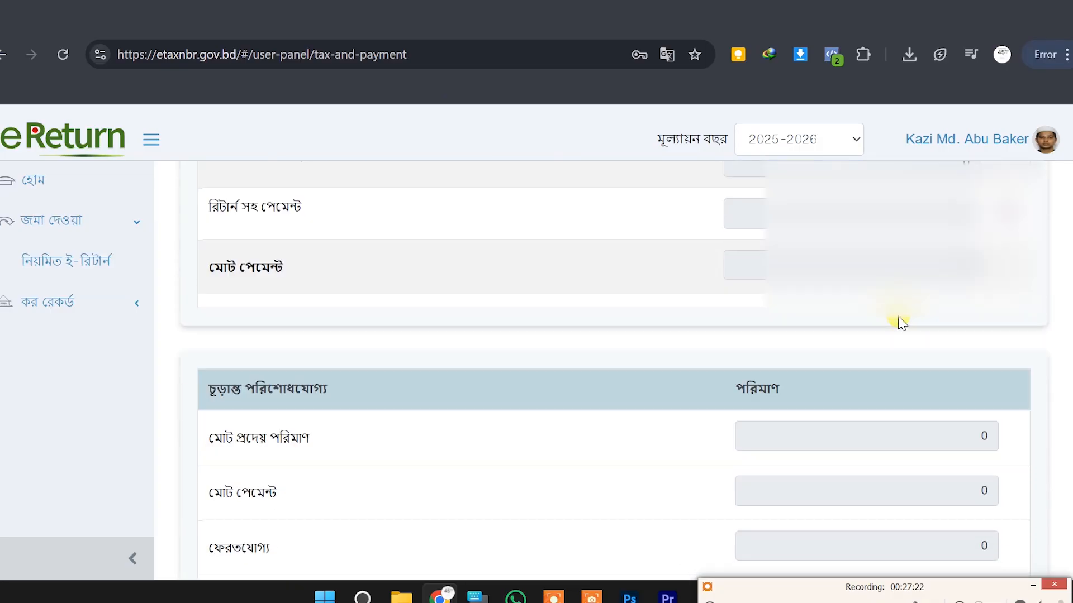
pyautogui.scroll(12, 901, 316)
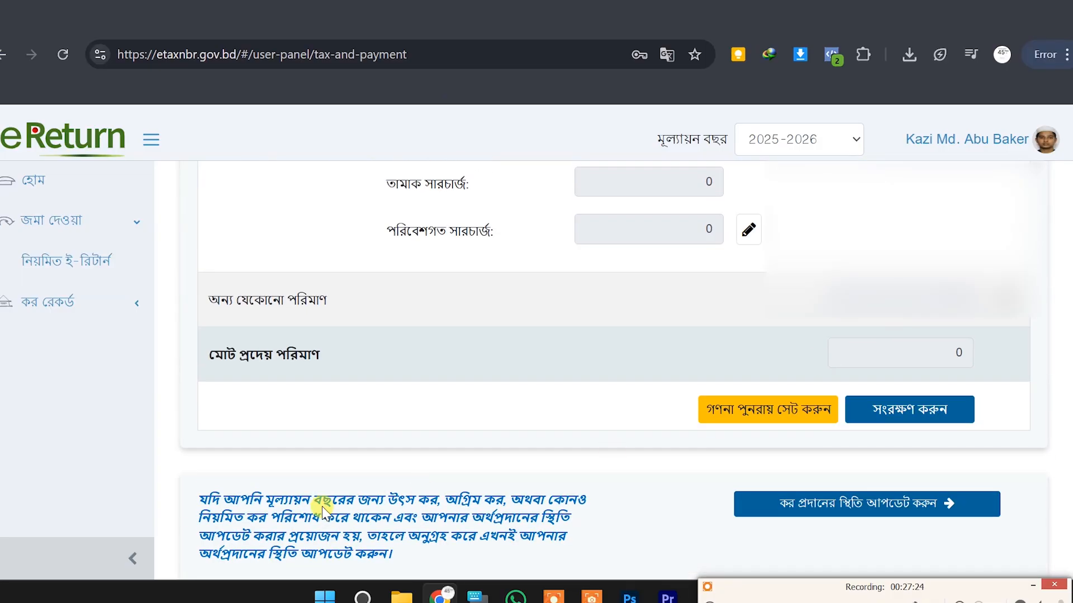
pyautogui.scroll(-2, 267, 486)
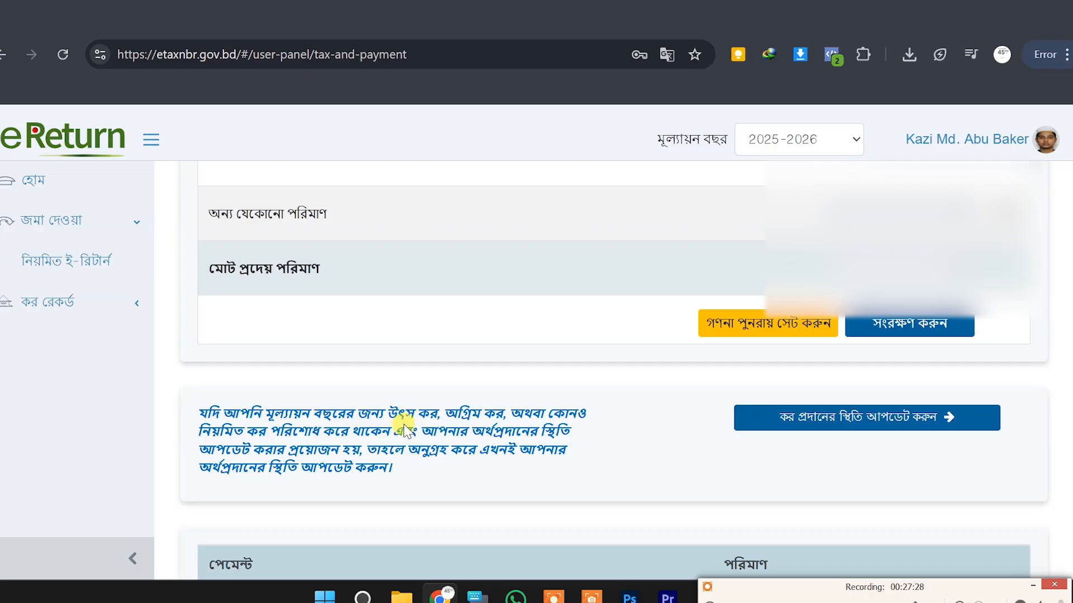
pyautogui.scroll(-12, 582, 423)
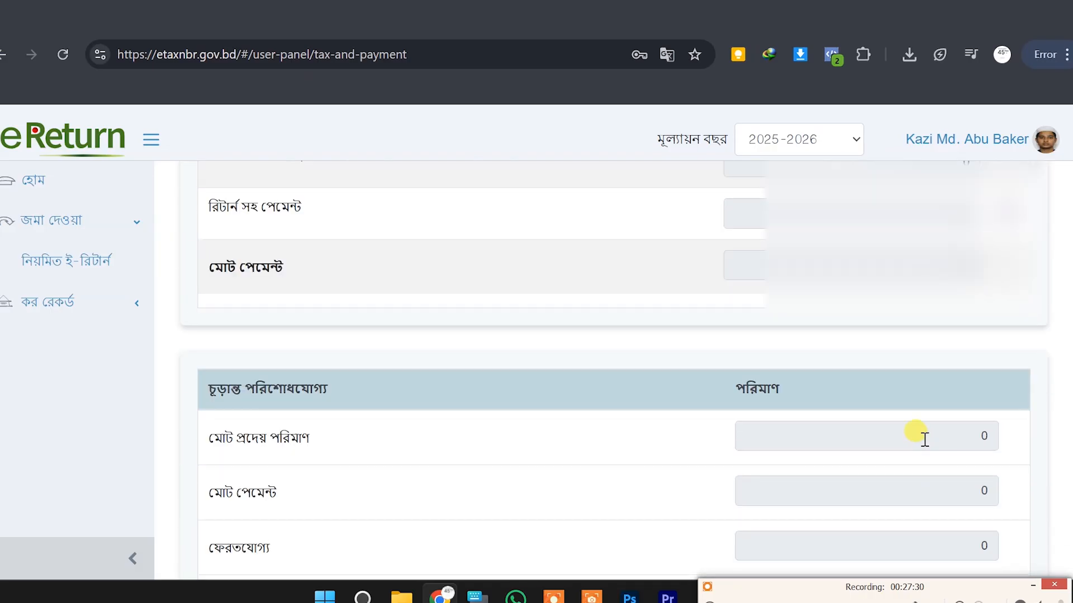
pyautogui.scroll(-4, 923, 438)
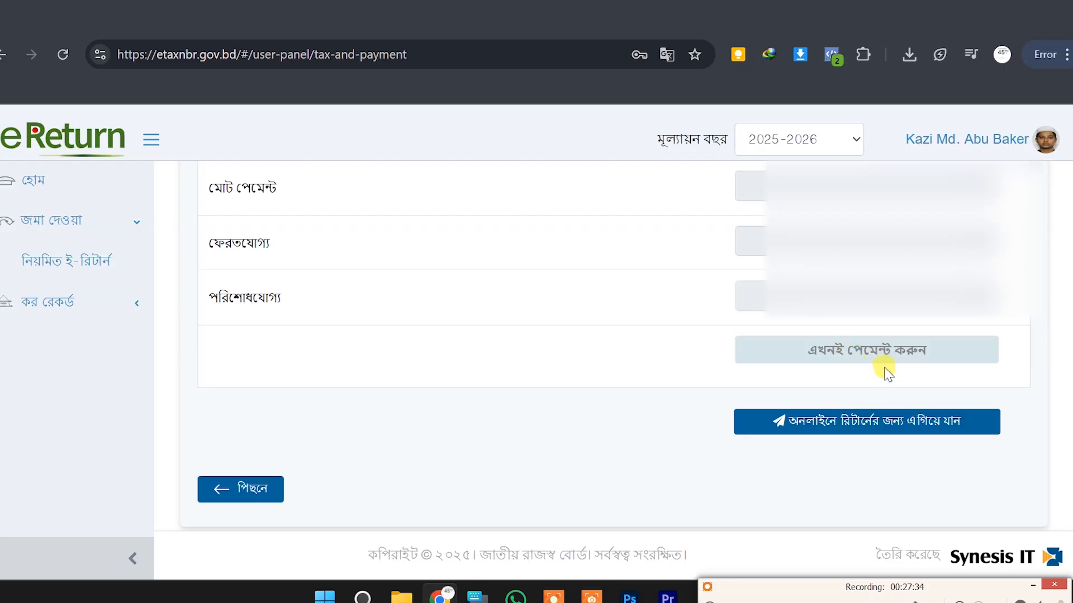
pyautogui.scroll(3, 885, 371)
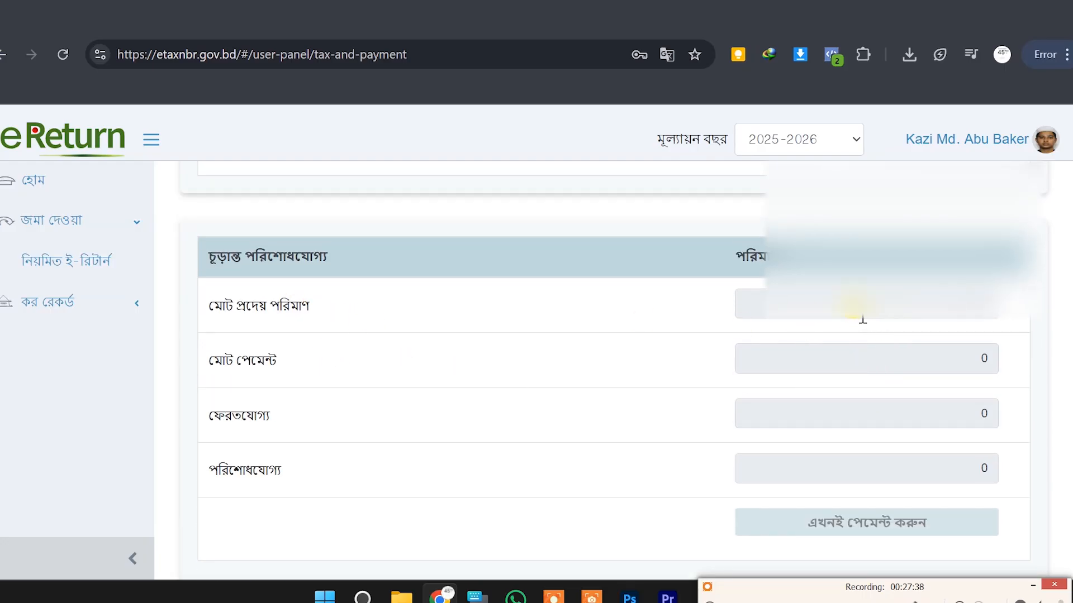
pyautogui.scroll(-2, 860, 316)
pyautogui.scroll(-2, 870, 424)
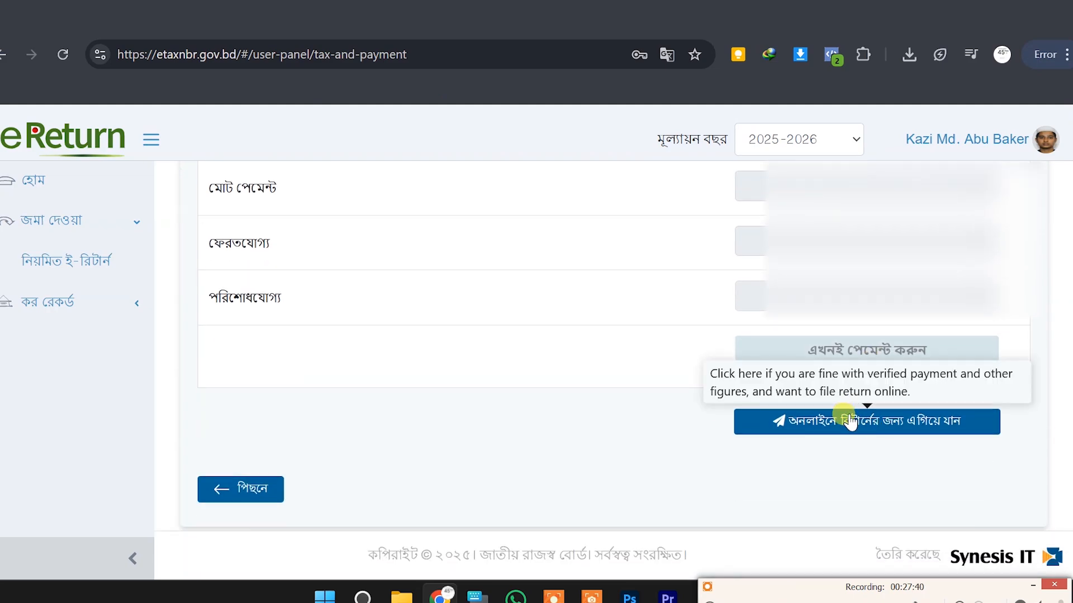
pyautogui.click(853, 419)
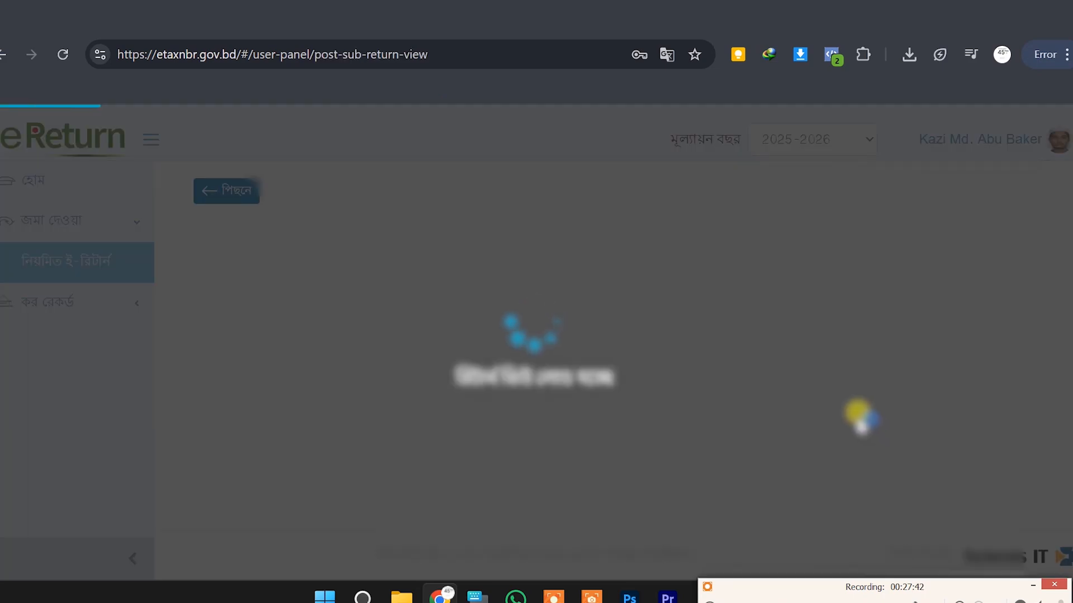
# Review the full 2025-2026 return preview down to the 8/6/2025 verification statement, then submit it
pyautogui.scroll(-7, 860, 416)
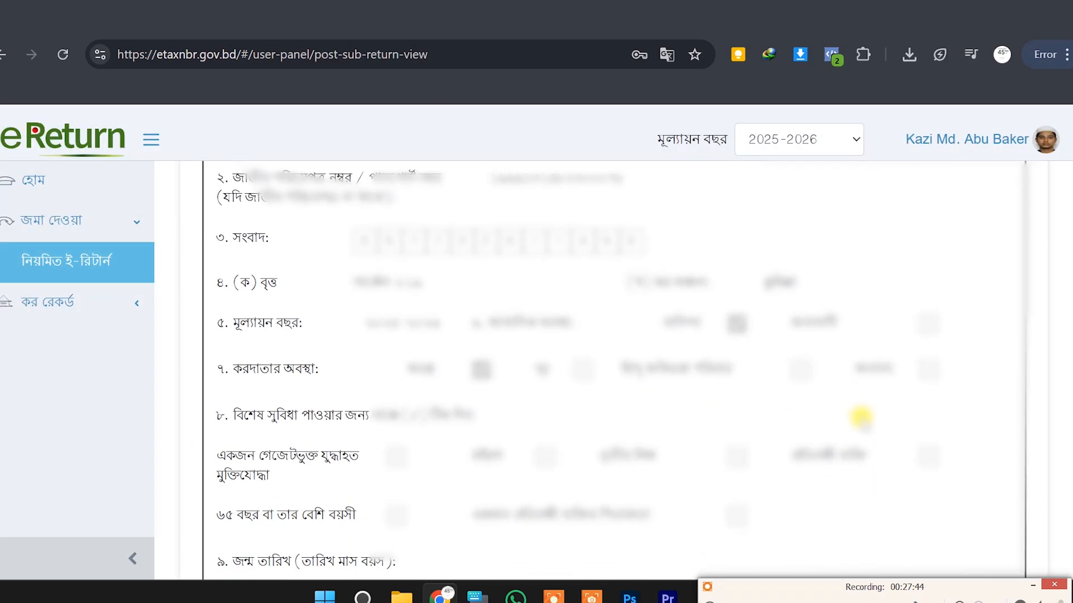
pyautogui.scroll(-3, 771, 352)
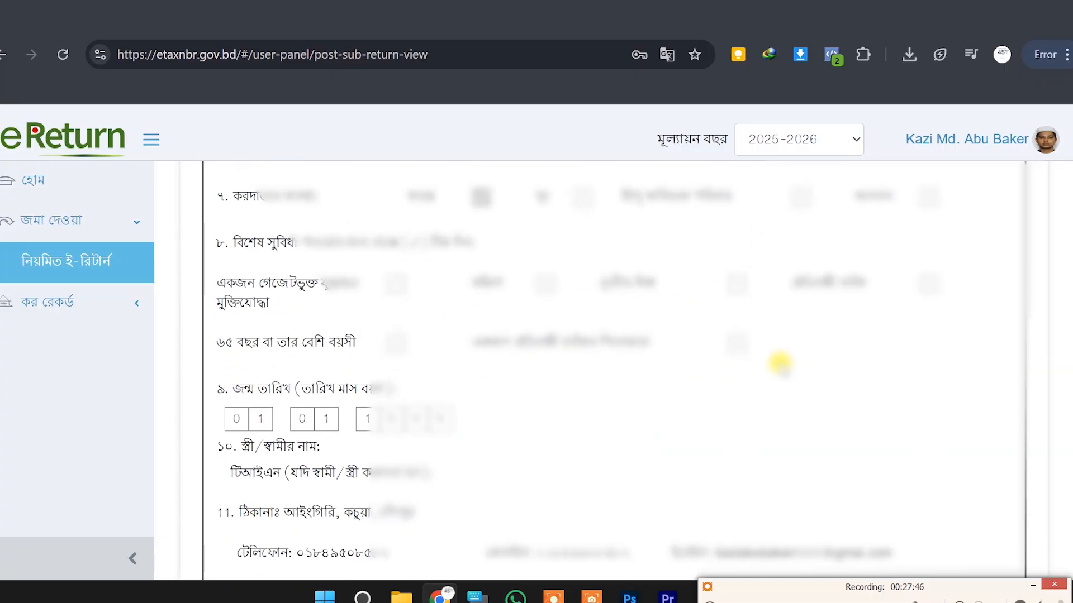
pyautogui.scroll(-10, 771, 369)
pyautogui.scroll(-15, 639, 378)
pyautogui.scroll(-10, 690, 391)
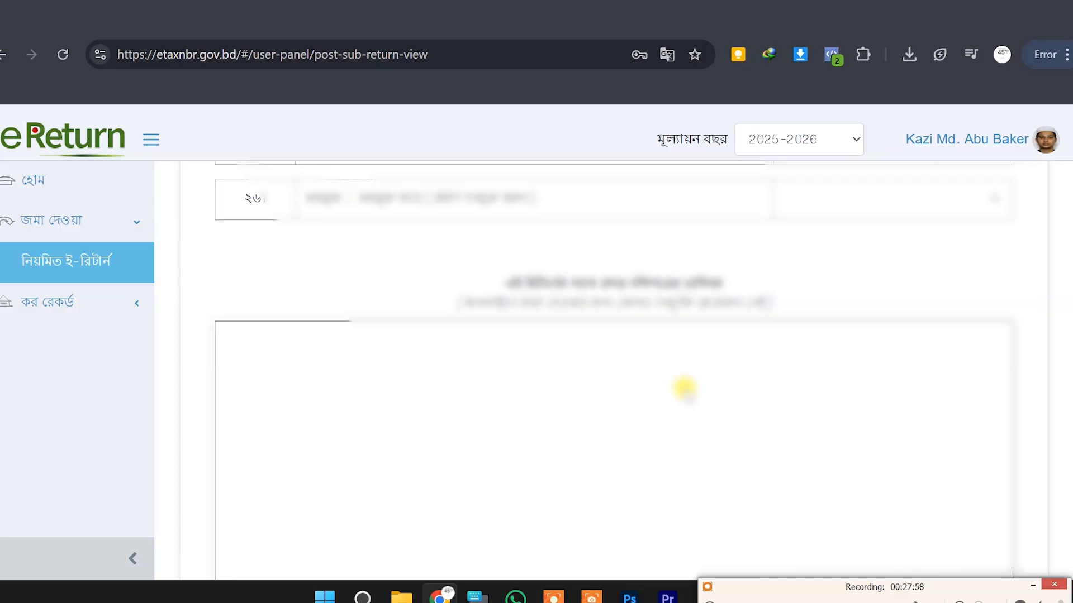
pyautogui.scroll(-6, 684, 388)
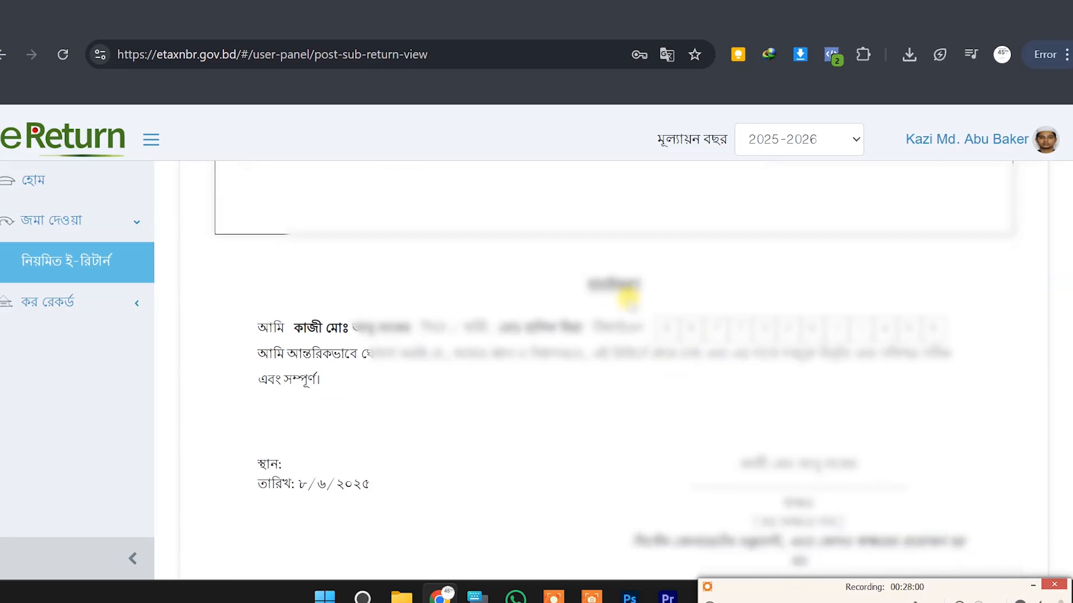
pyautogui.scroll(-15, 627, 297)
pyautogui.scroll(10, 689, 307)
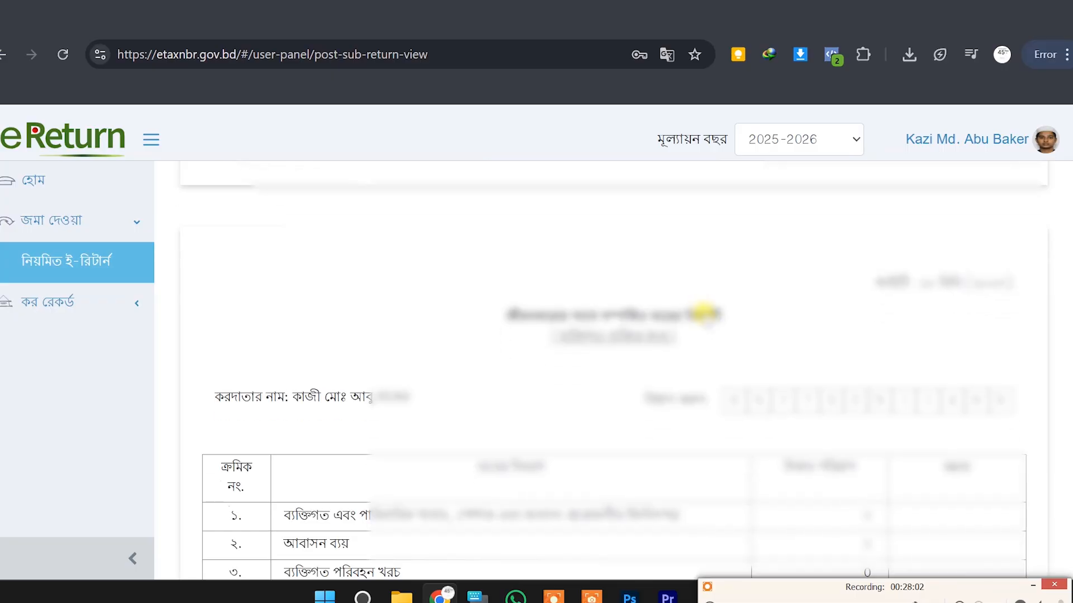
pyautogui.scroll(-20, 705, 313)
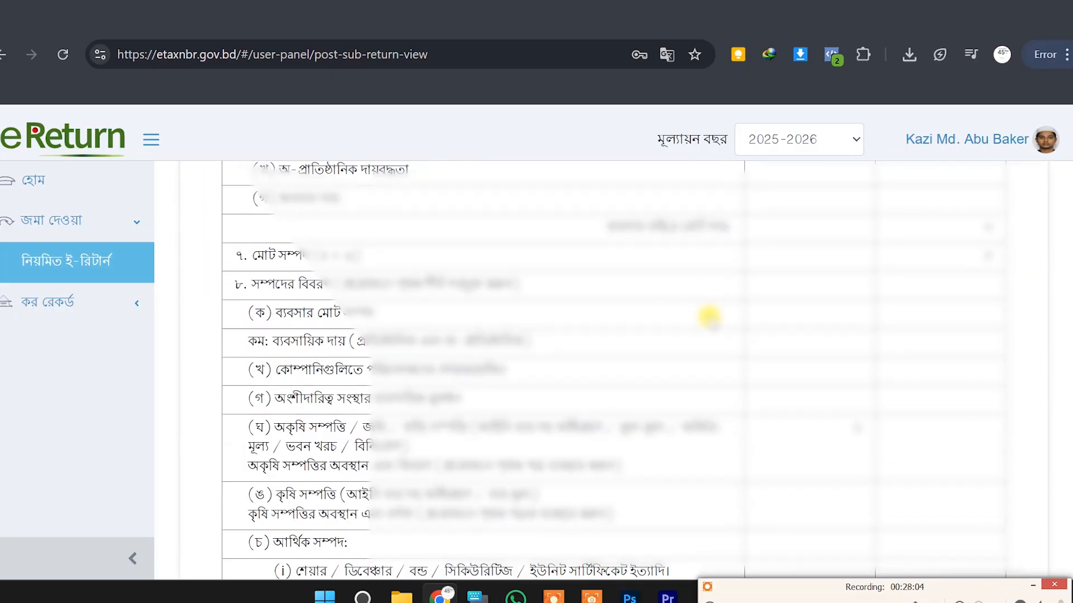
pyautogui.scroll(-20, 709, 316)
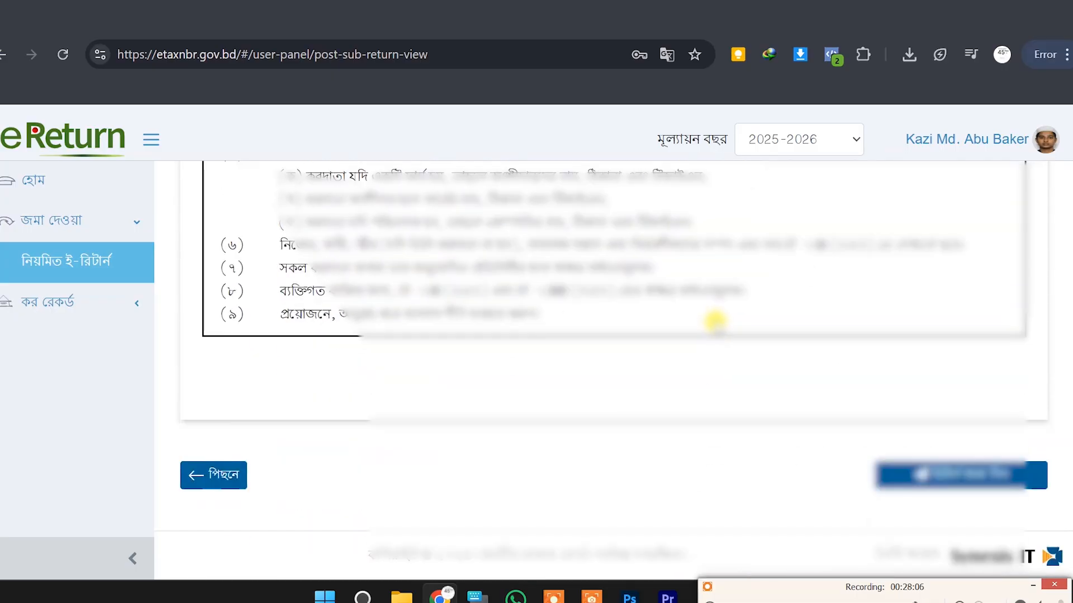
pyautogui.click(976, 476)
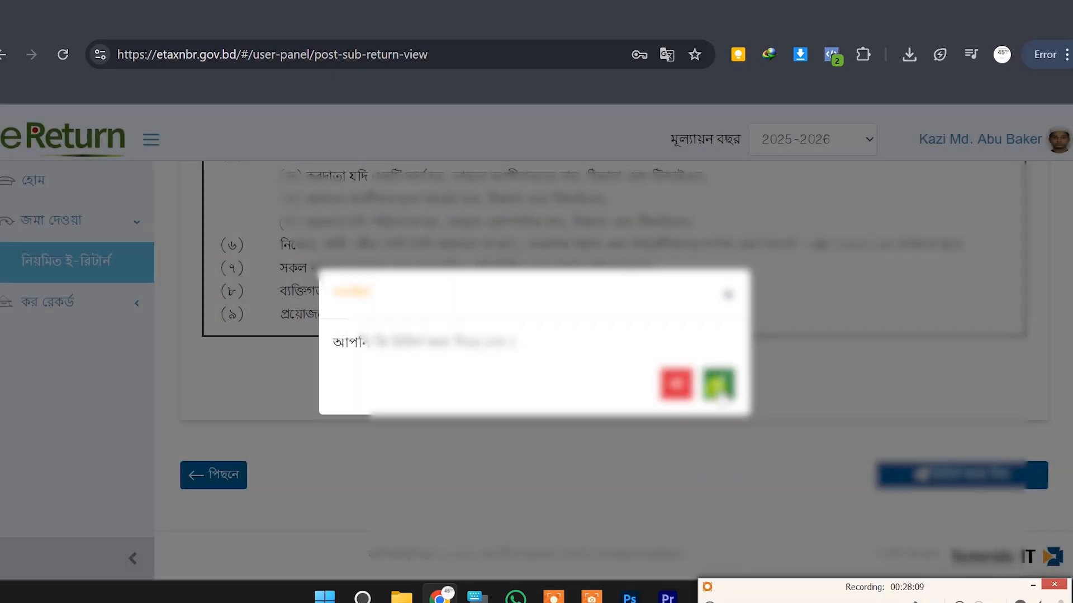
# Confirm the return submission and open the acknowledgement receipt from the thank-you page
pyautogui.click(720, 381)
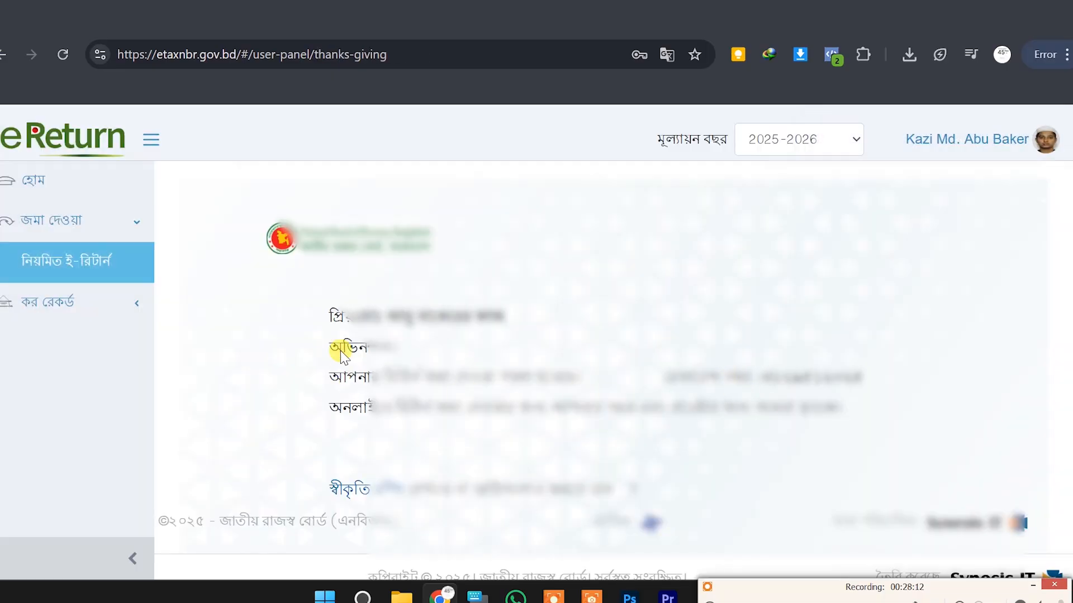
pyautogui.scroll(-1, 542, 338)
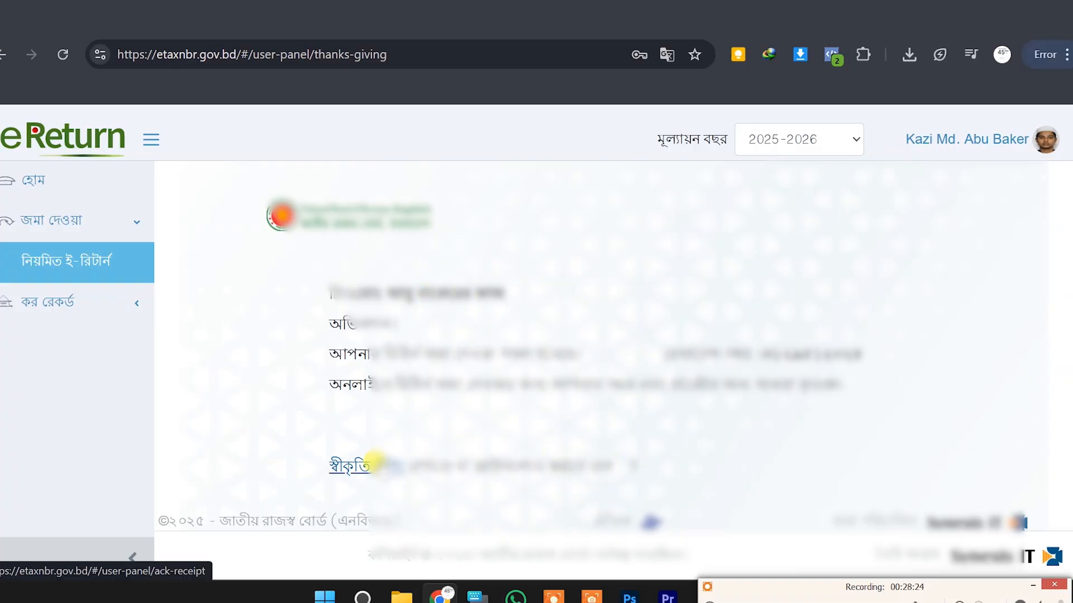
pyautogui.click(376, 462)
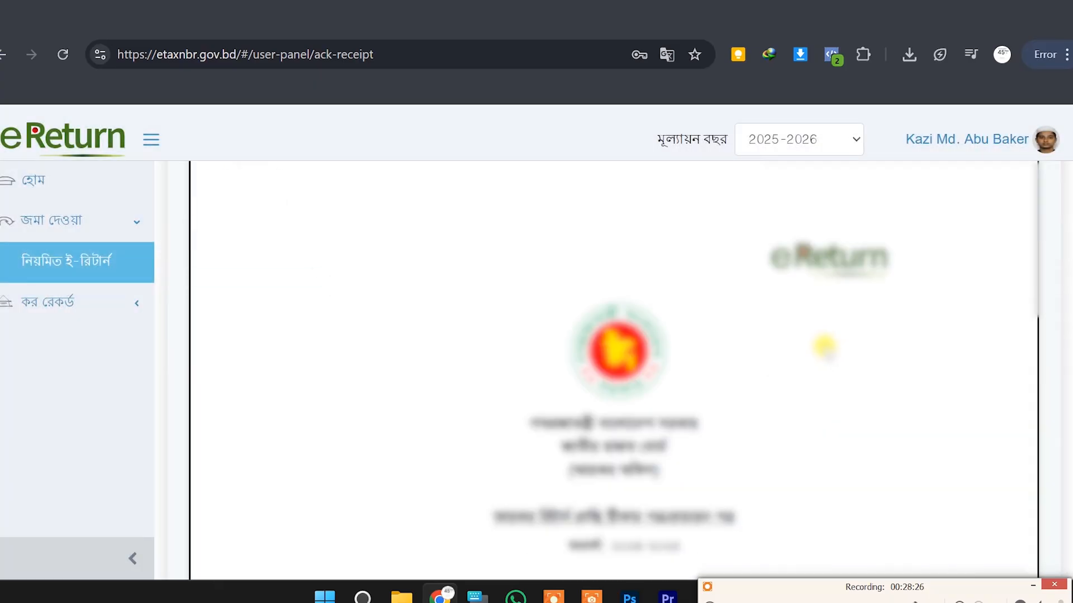
# Open the acknowledgement receipt's print dialog with Save as PDF as the destination
pyautogui.scroll(-10, 823, 346)
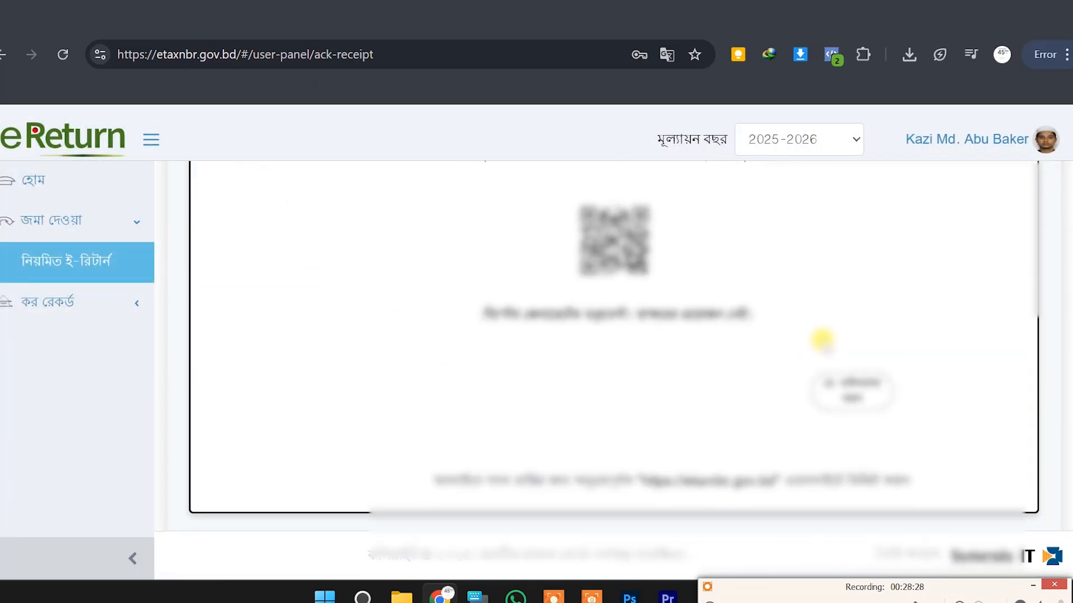
pyautogui.click(866, 397)
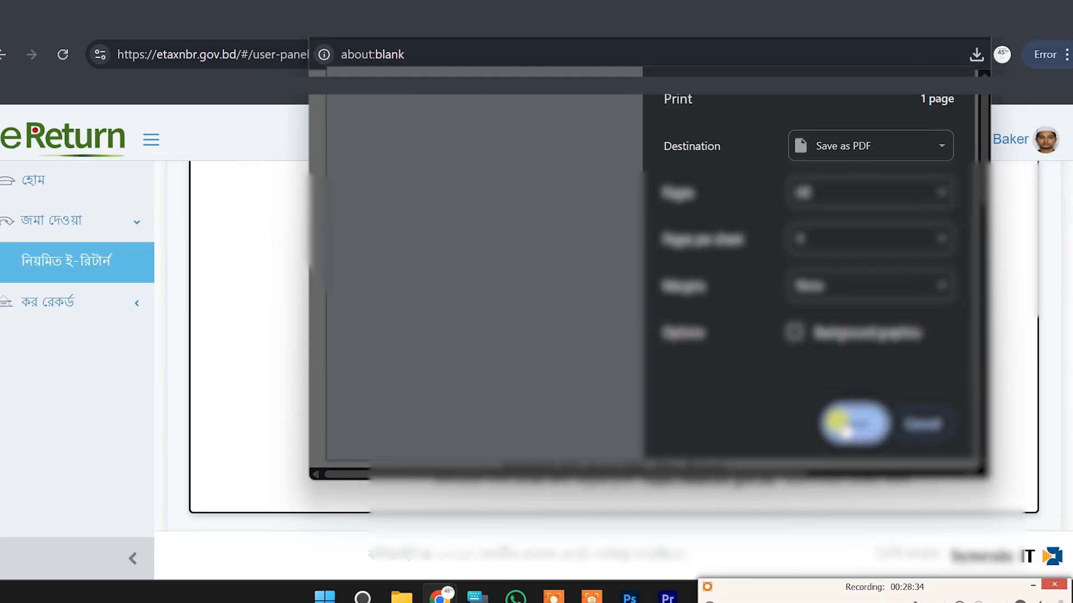
# Save the receipt PDF as 'E RETUNT 2025' in Downloads without overwriting the existing file
pyautogui.click(840, 421)
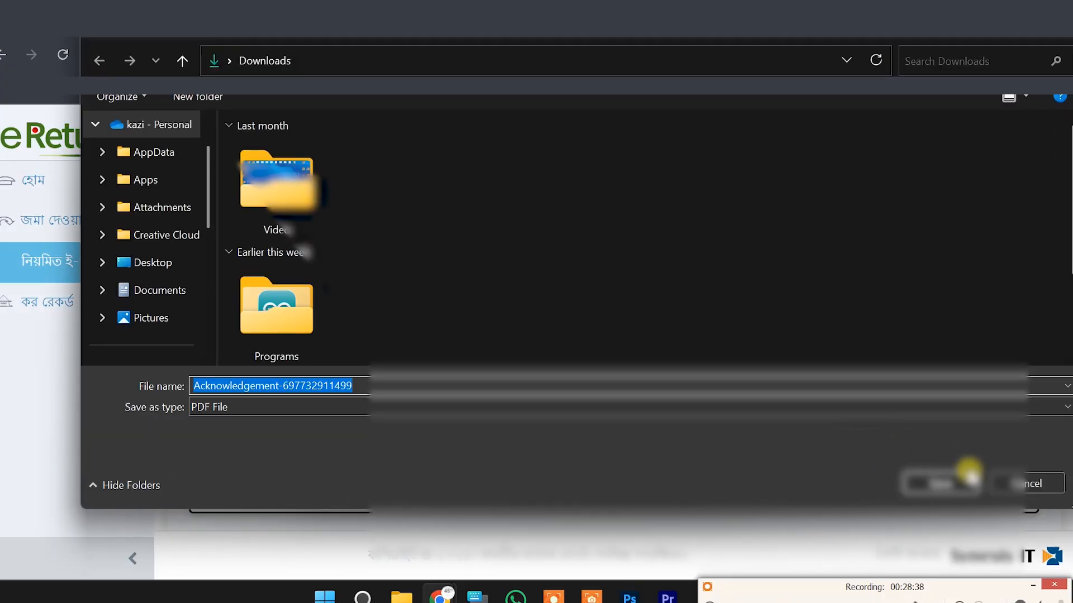
pyautogui.click(940, 484)
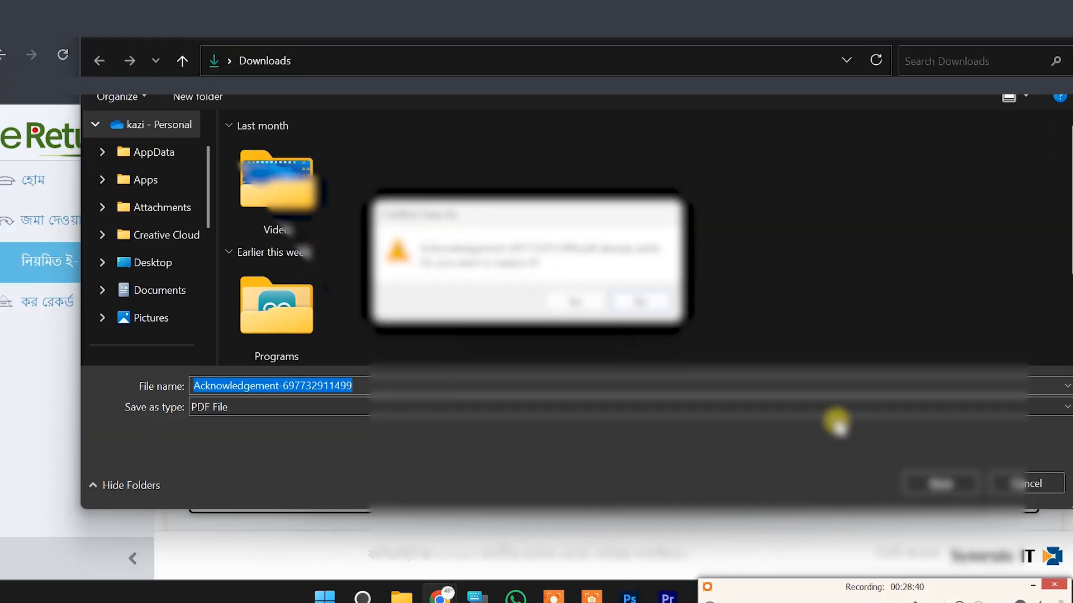
pyautogui.click(659, 304)
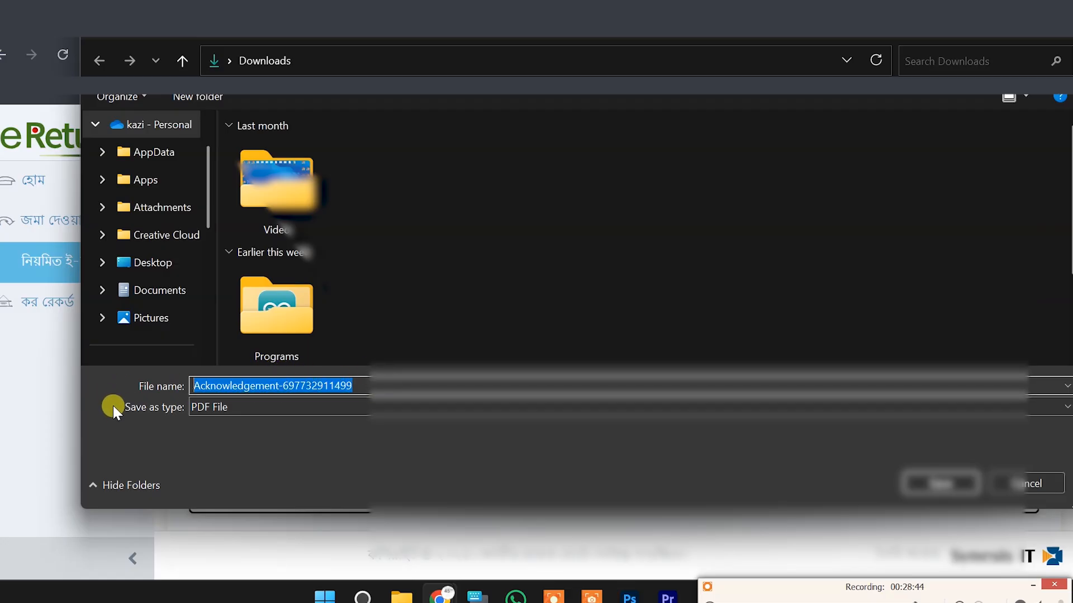
pyautogui.write('E R')
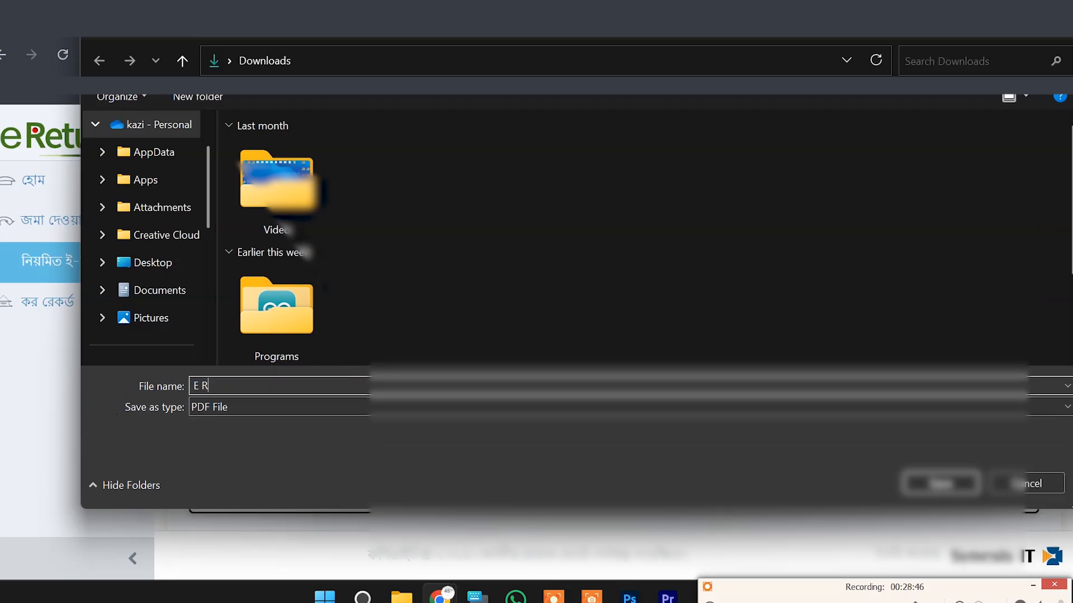
pyautogui.write('ETUNT 2025')
pyautogui.click(935, 478)
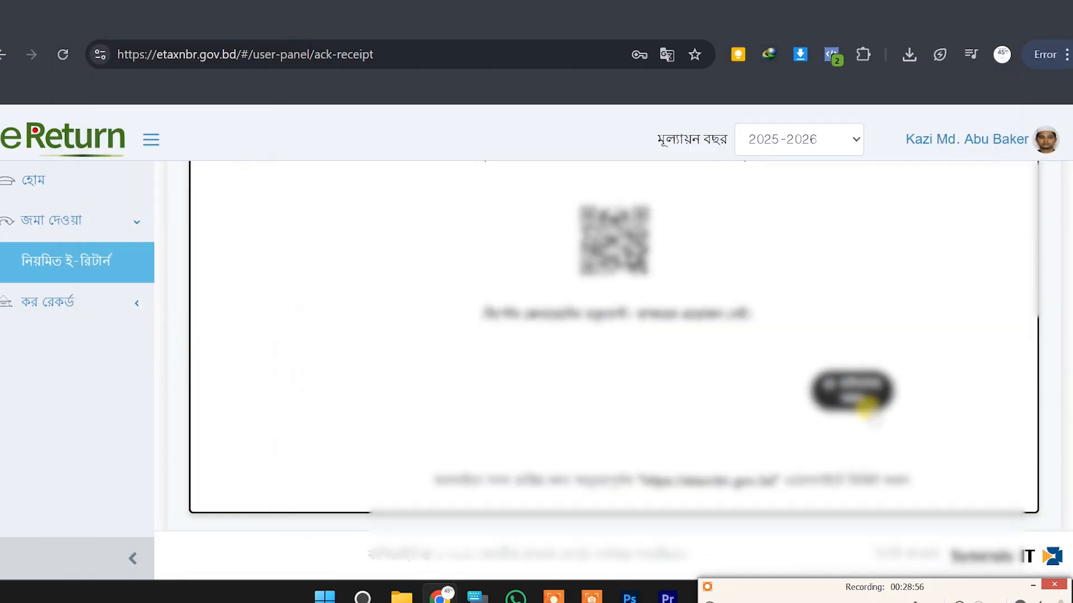
pyautogui.scroll(8, 567, 397)
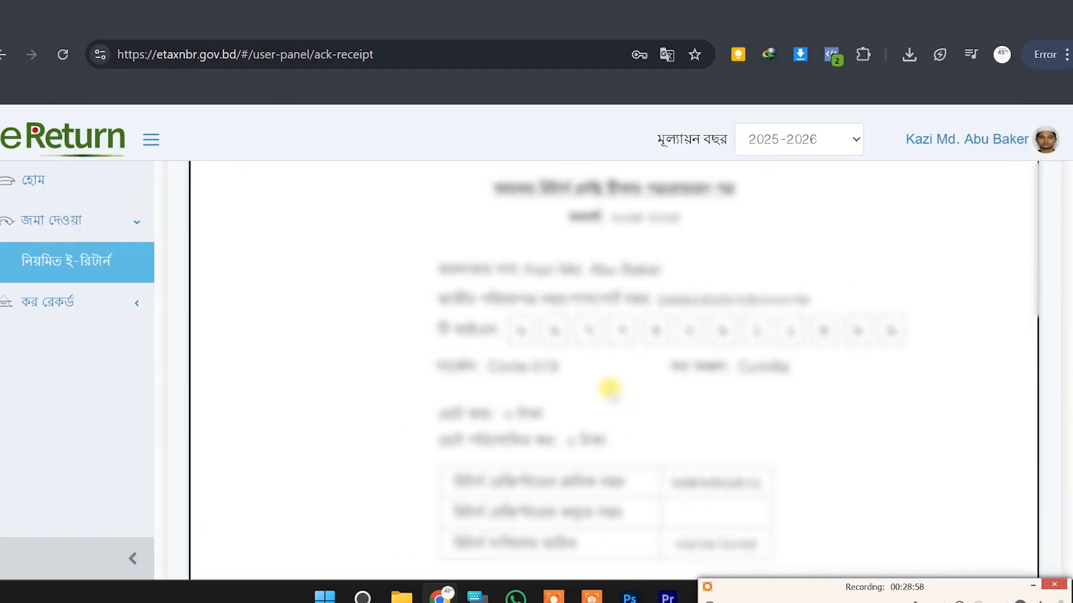
pyautogui.scroll(1, 610, 386)
pyautogui.scroll(-3, 602, 378)
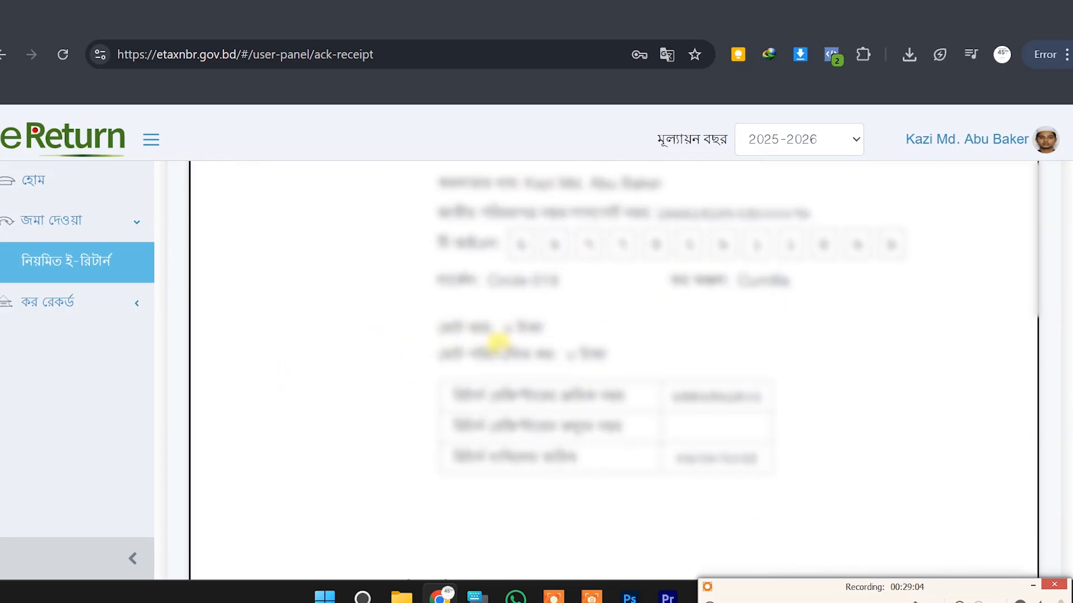
pyautogui.scroll(-2, 555, 343)
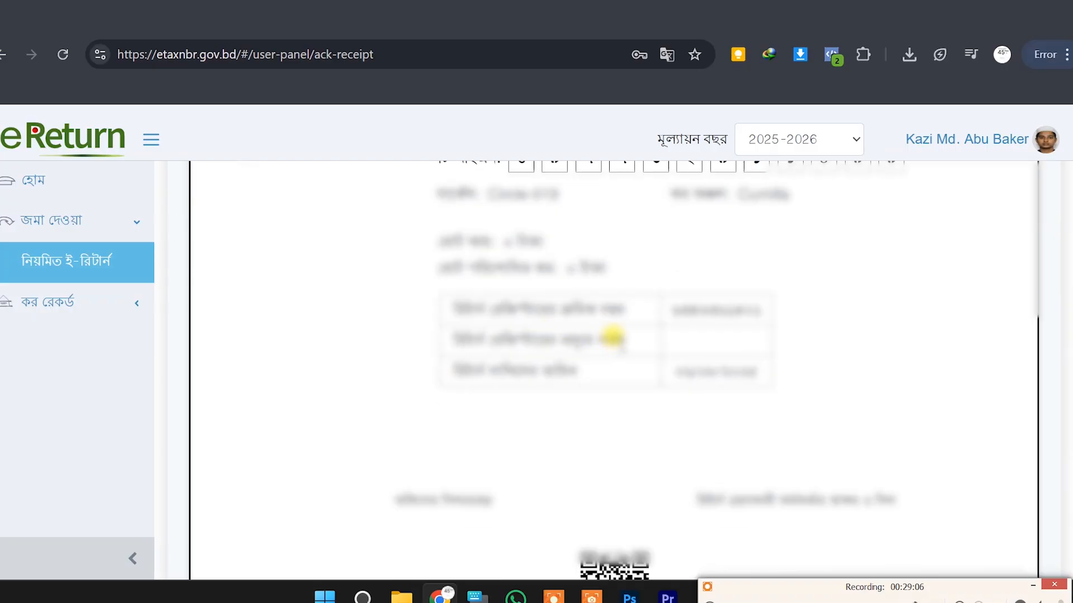
pyautogui.scroll(5, 629, 343)
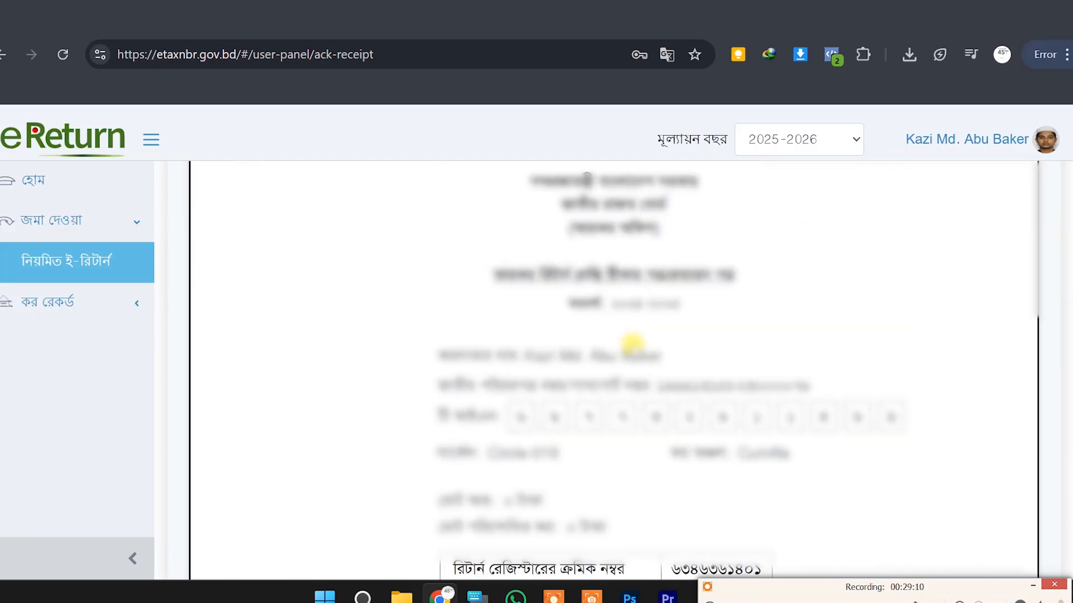
pyautogui.scroll(5, 731, 334)
pyautogui.scroll(-14, 730, 334)
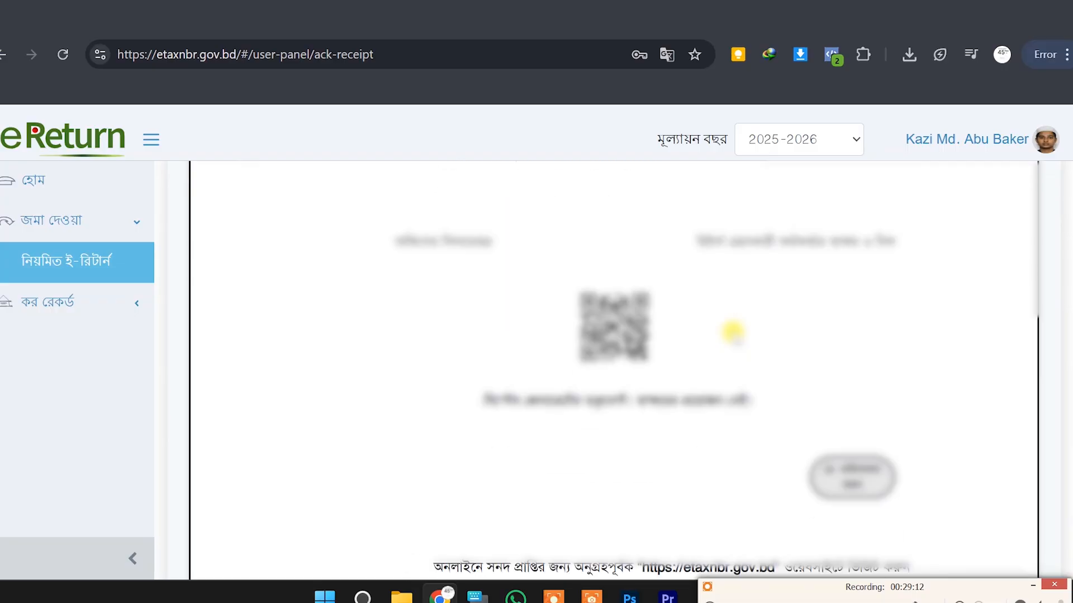
pyautogui.scroll(-2, 732, 333)
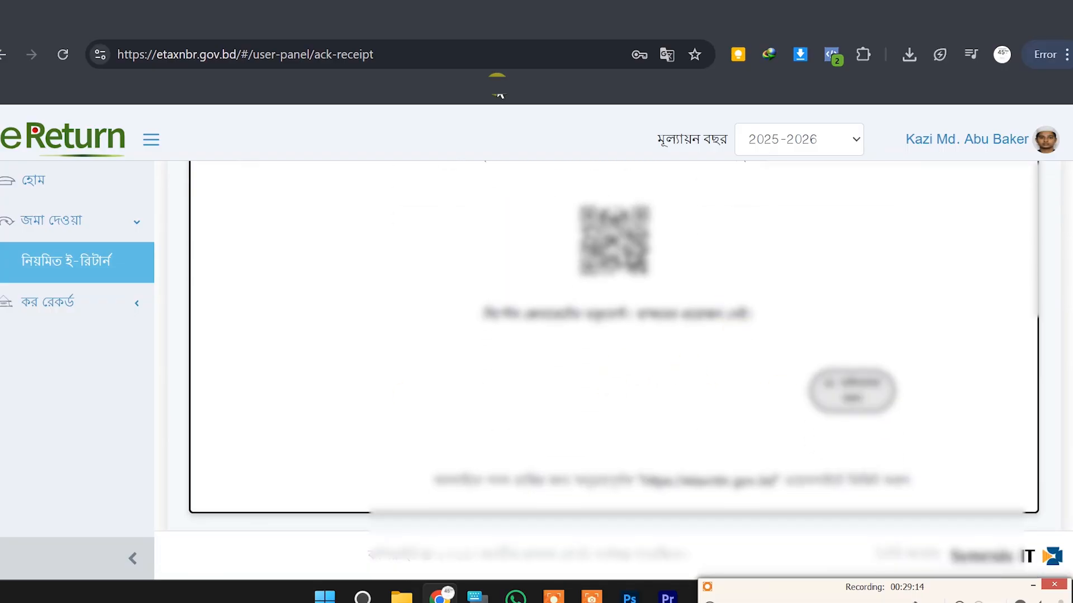